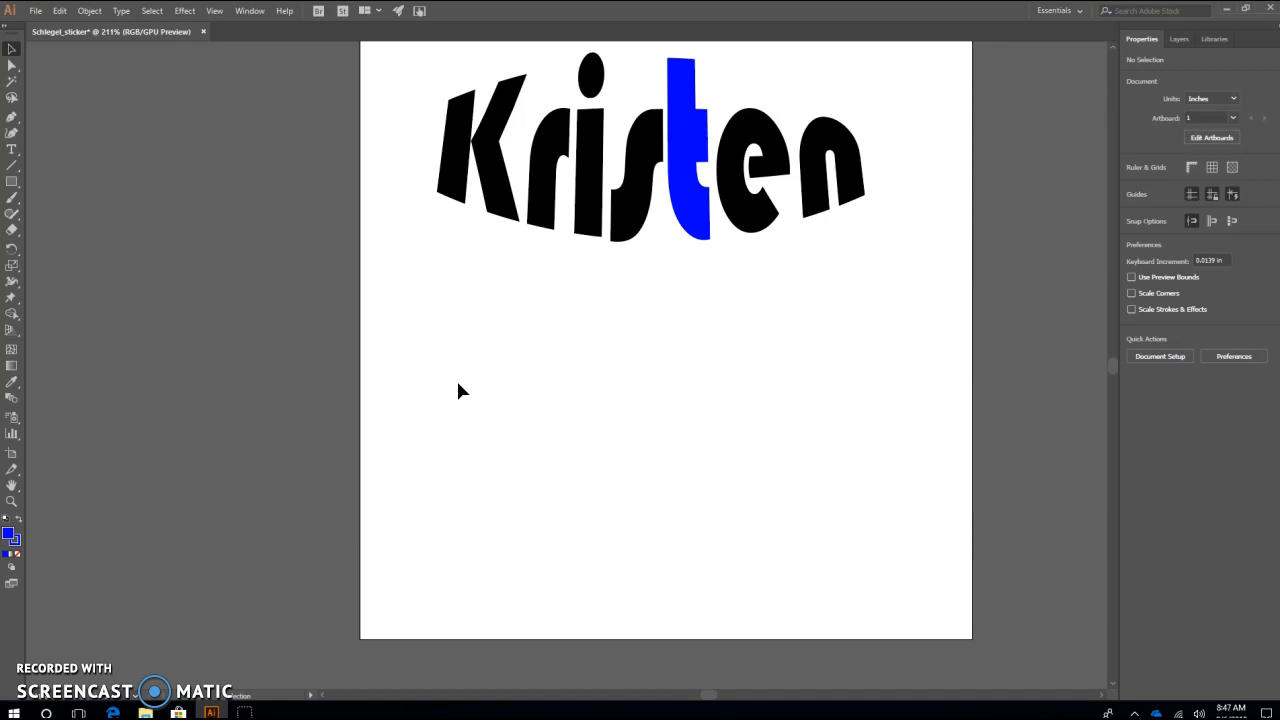
Place the image mouse.png into the document and position it over the artboard
click(448, 391)
click(483, 387)
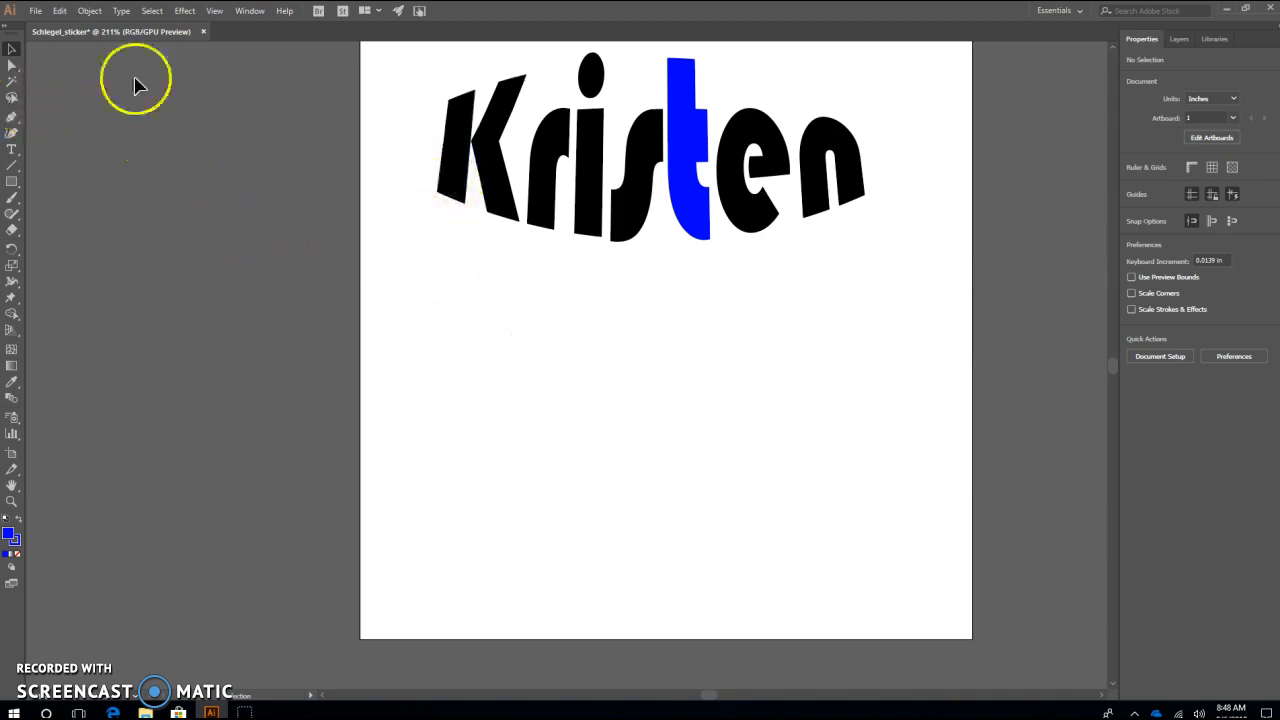
click(35, 13)
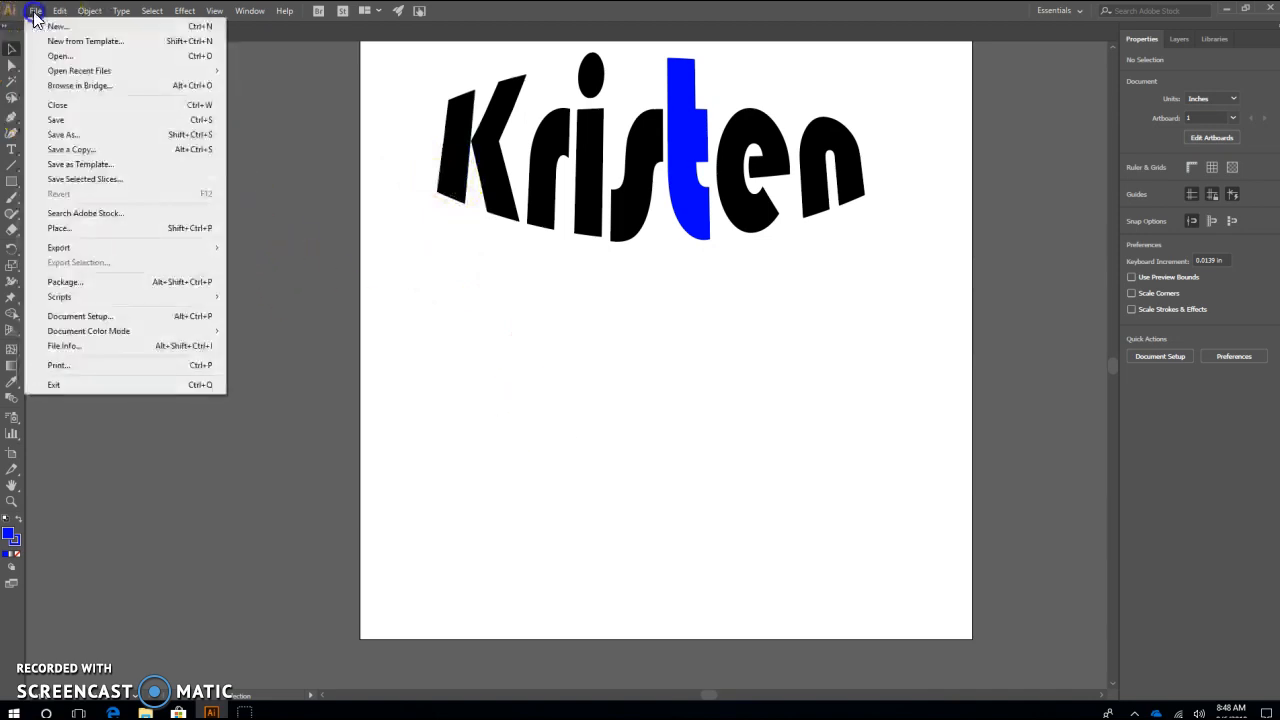
click(62, 229)
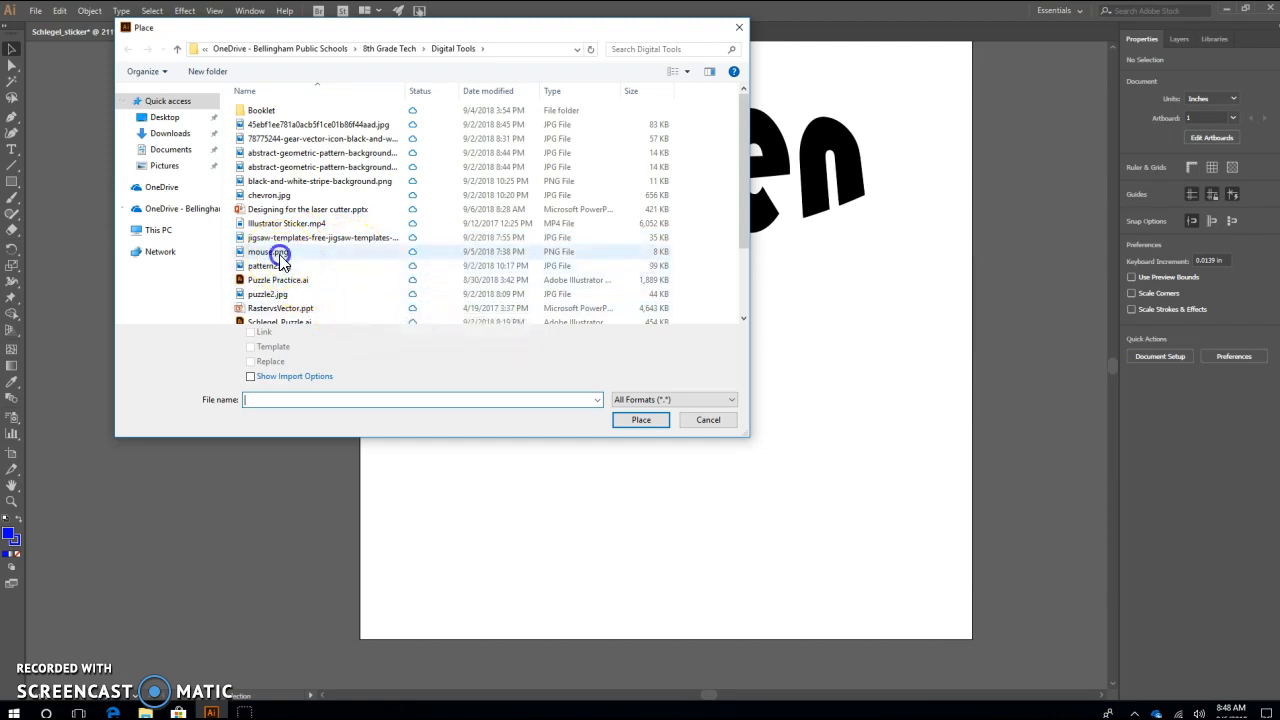
click(275, 252)
click(637, 421)
click(620, 368)
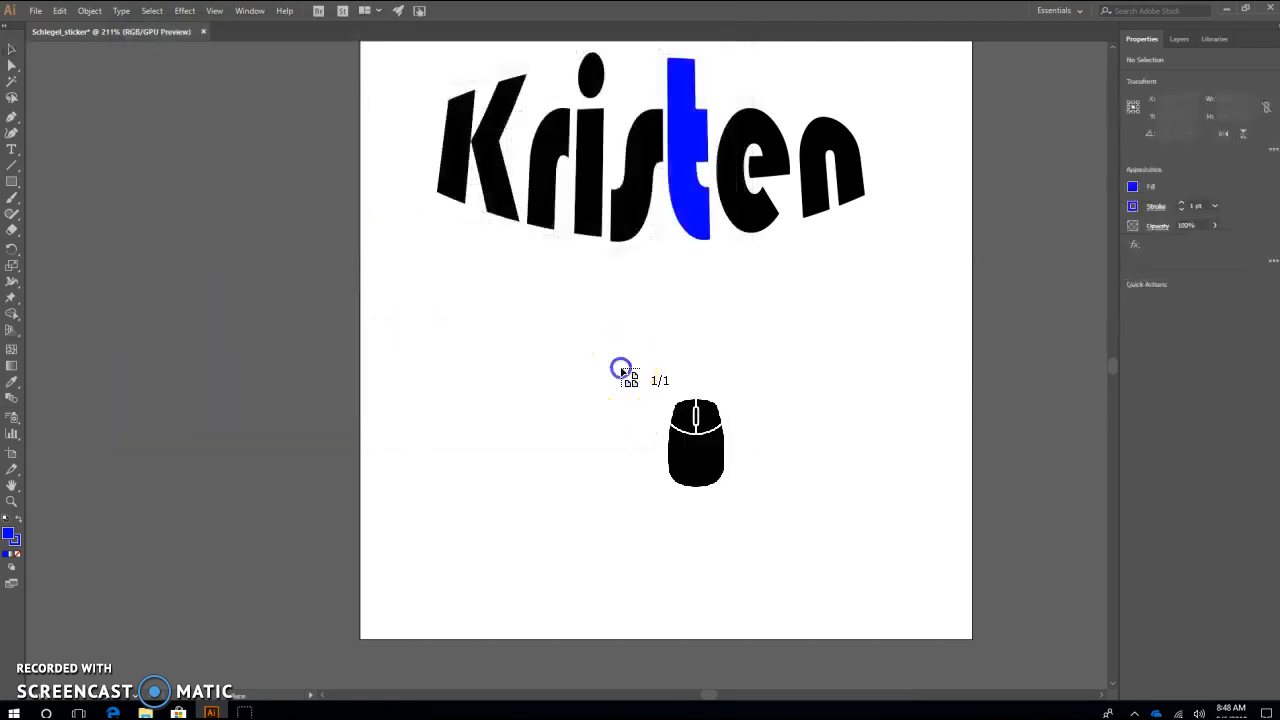
drag(983, 560, 591, 280)
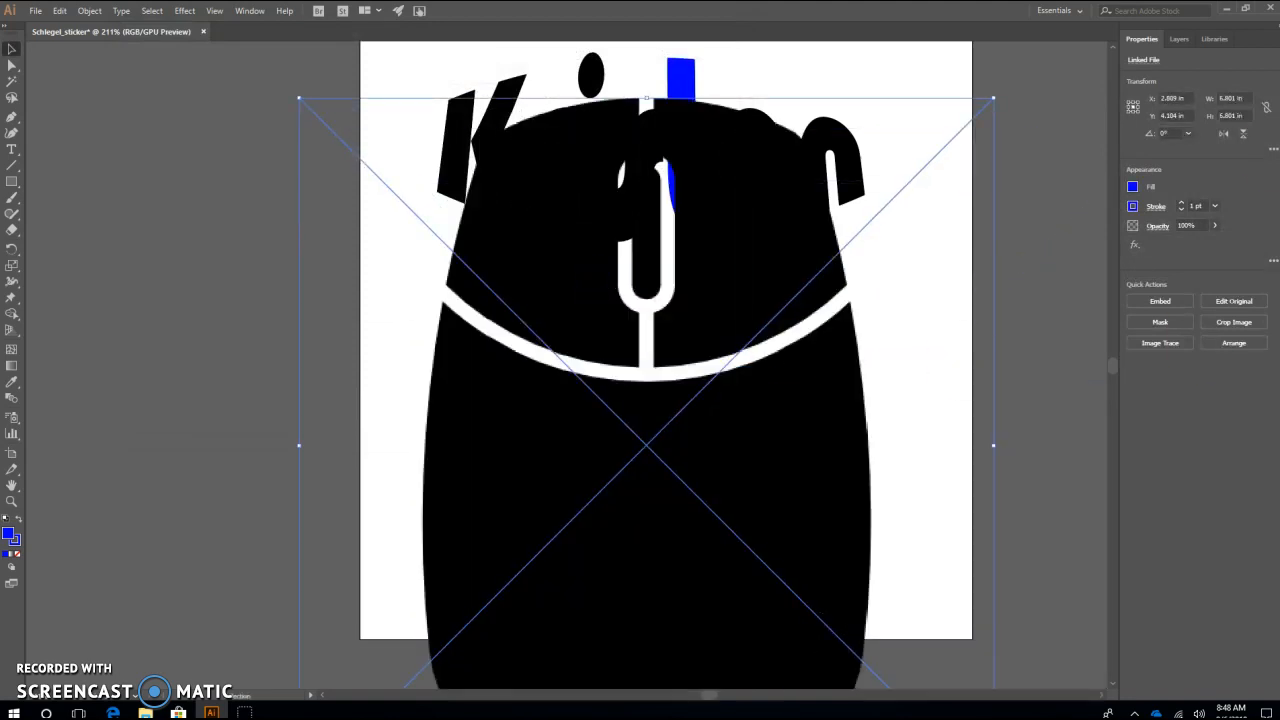
Constrain the placed image's width and height proportions, set its width to 4 in, and nudge it below the name
click(1264, 110)
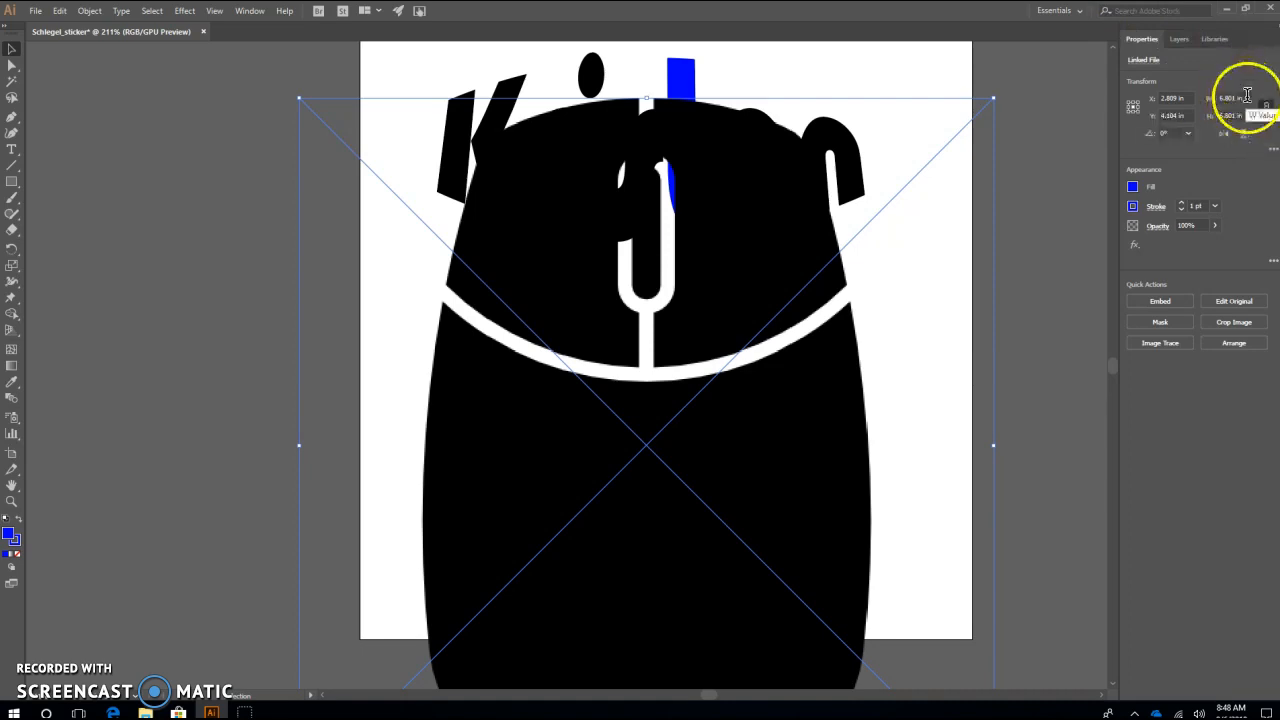
click(1213, 102)
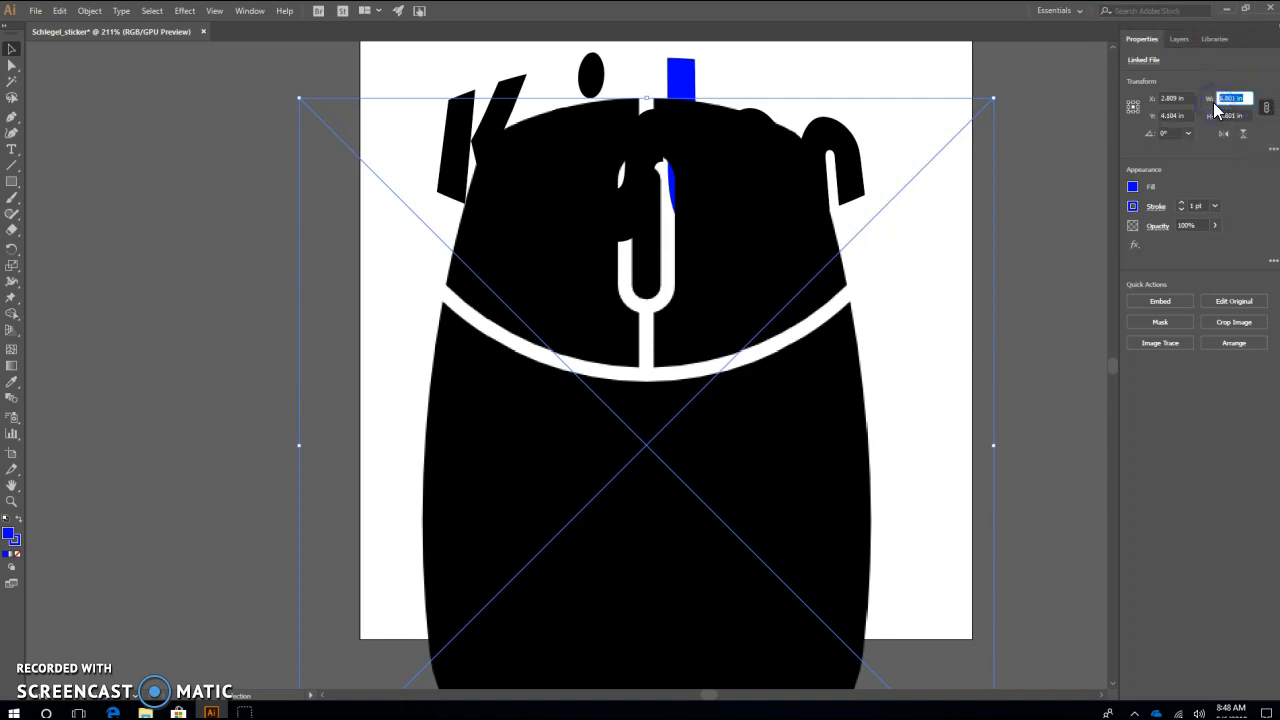
text(4)
key(Return)
mouse_move(749, 480)
mouse_down()
mouse_move(735, 468)
mouse_move(741, 481)
mouse_up()
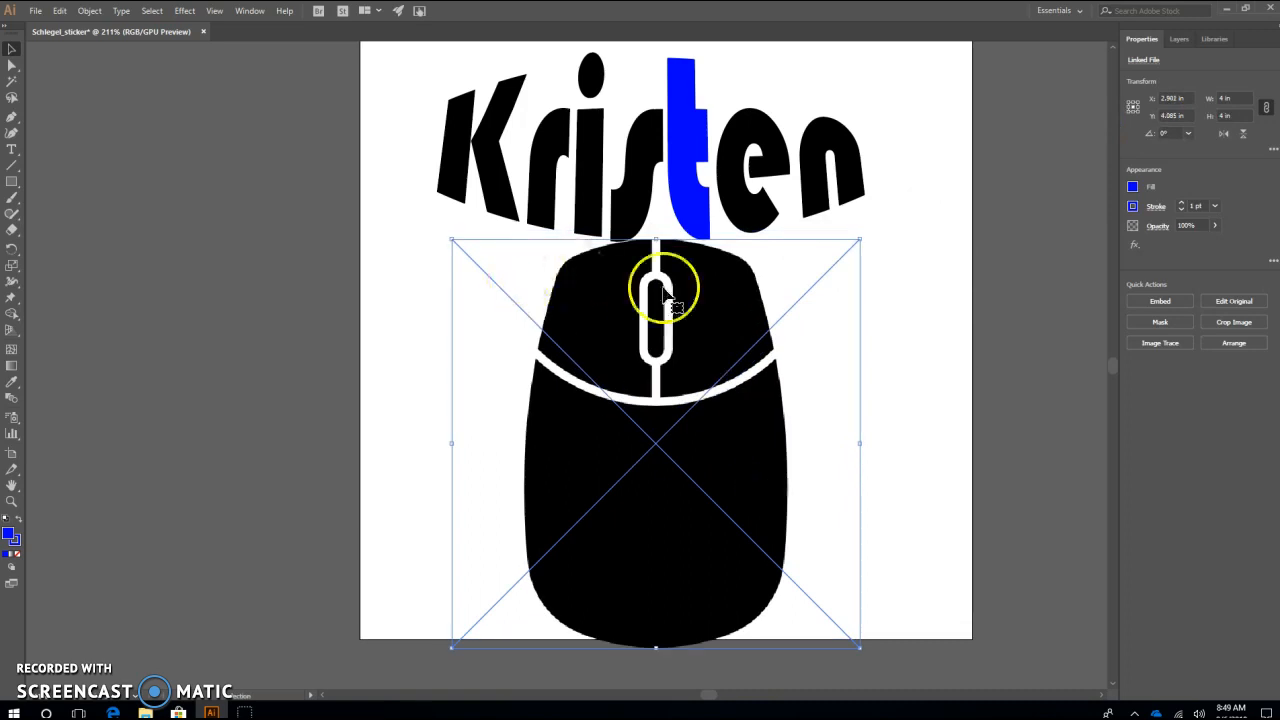
Set the mouse image's width to 3.5 in, keeping its proportions
drag(1248, 98, 1218, 99)
text(3.5)
key(Return)
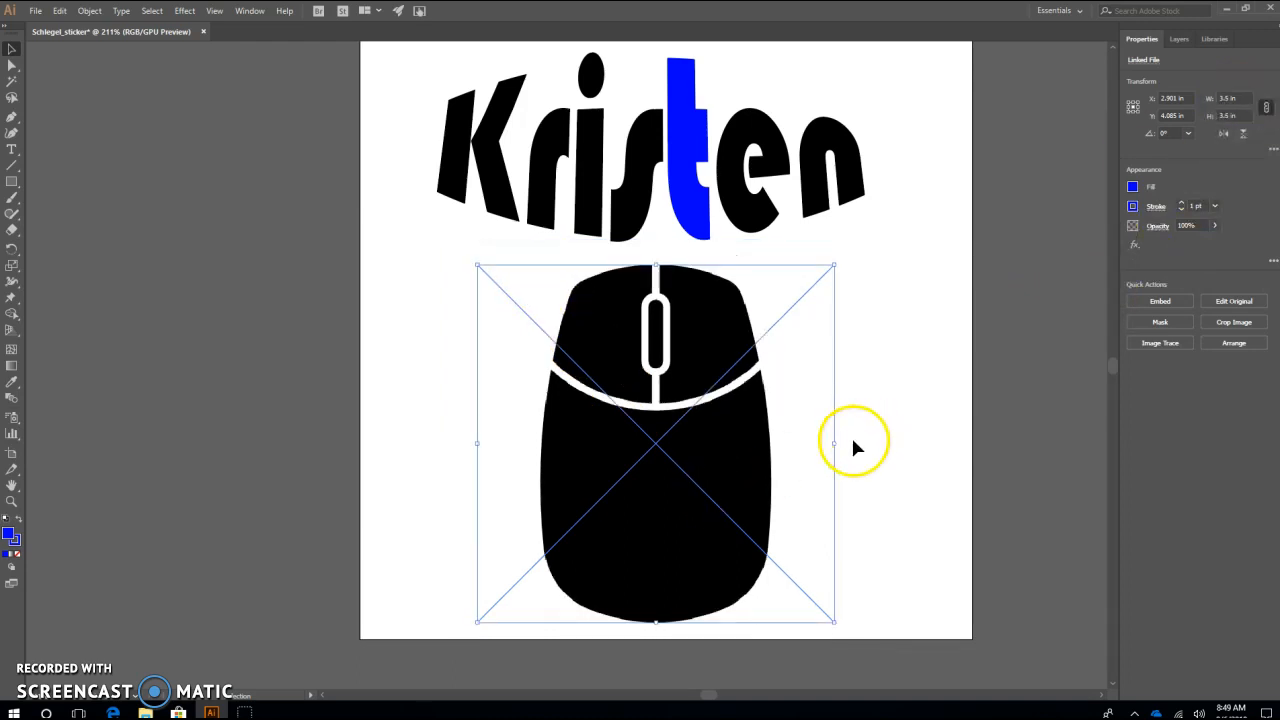
click(1133, 188)
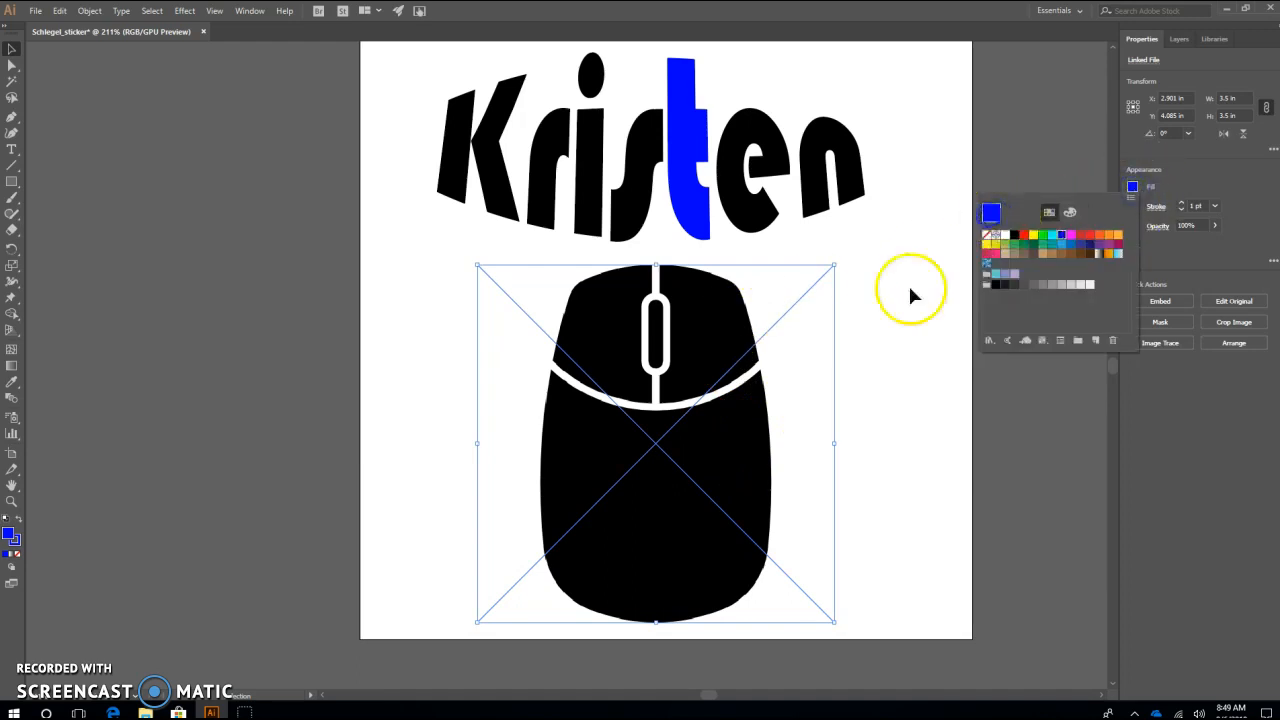
click(886, 357)
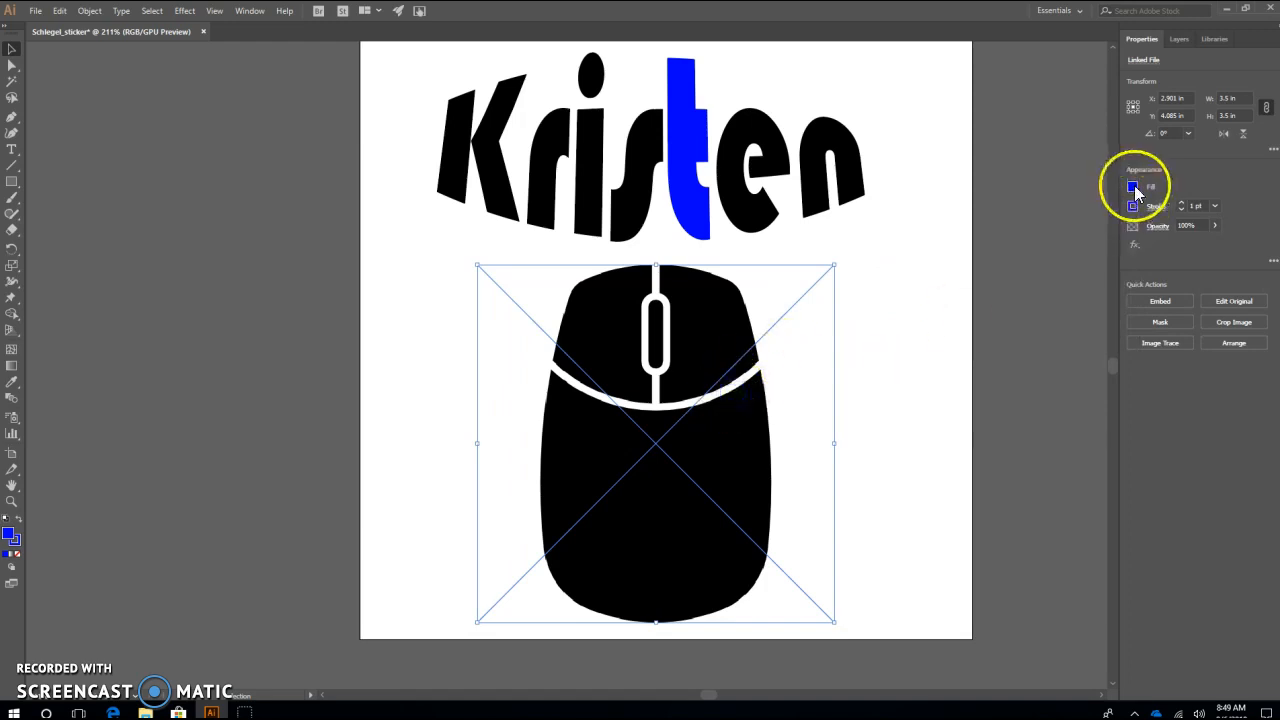
click(1133, 187)
click(835, 335)
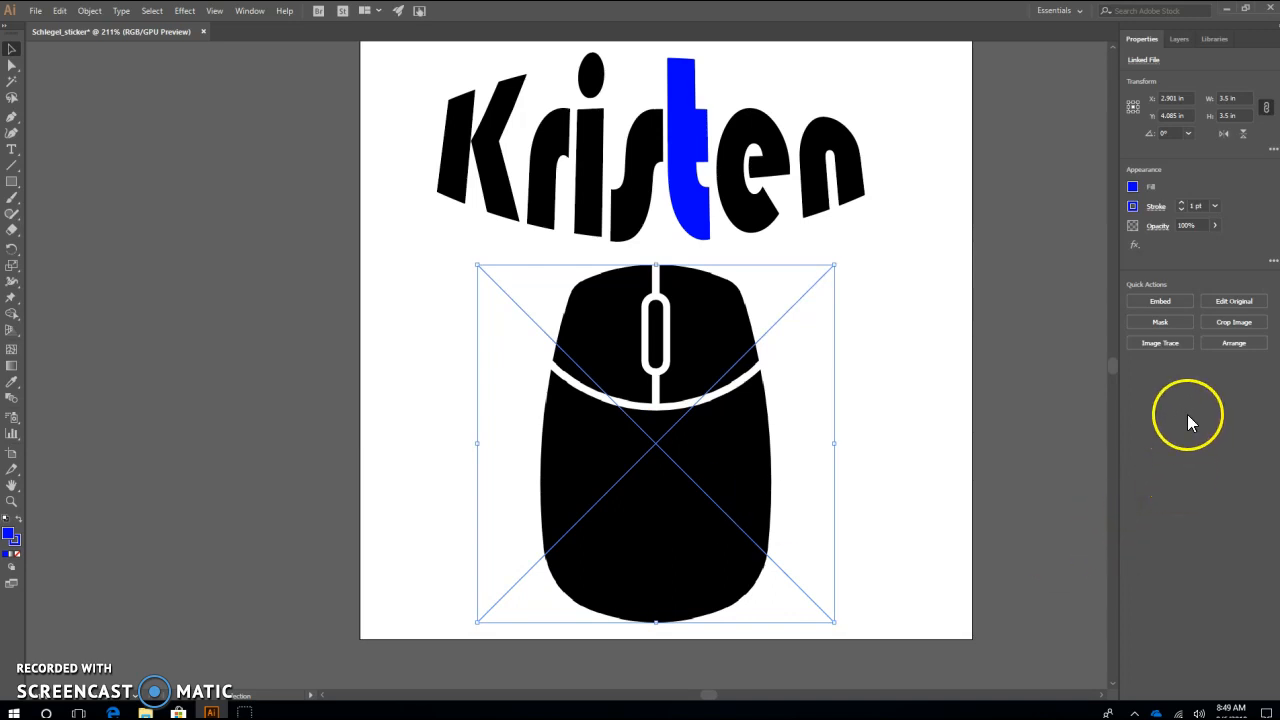
Image Trace the mouse picture with the Black and White Logo preset and expand the tracing into paths
click(1160, 343)
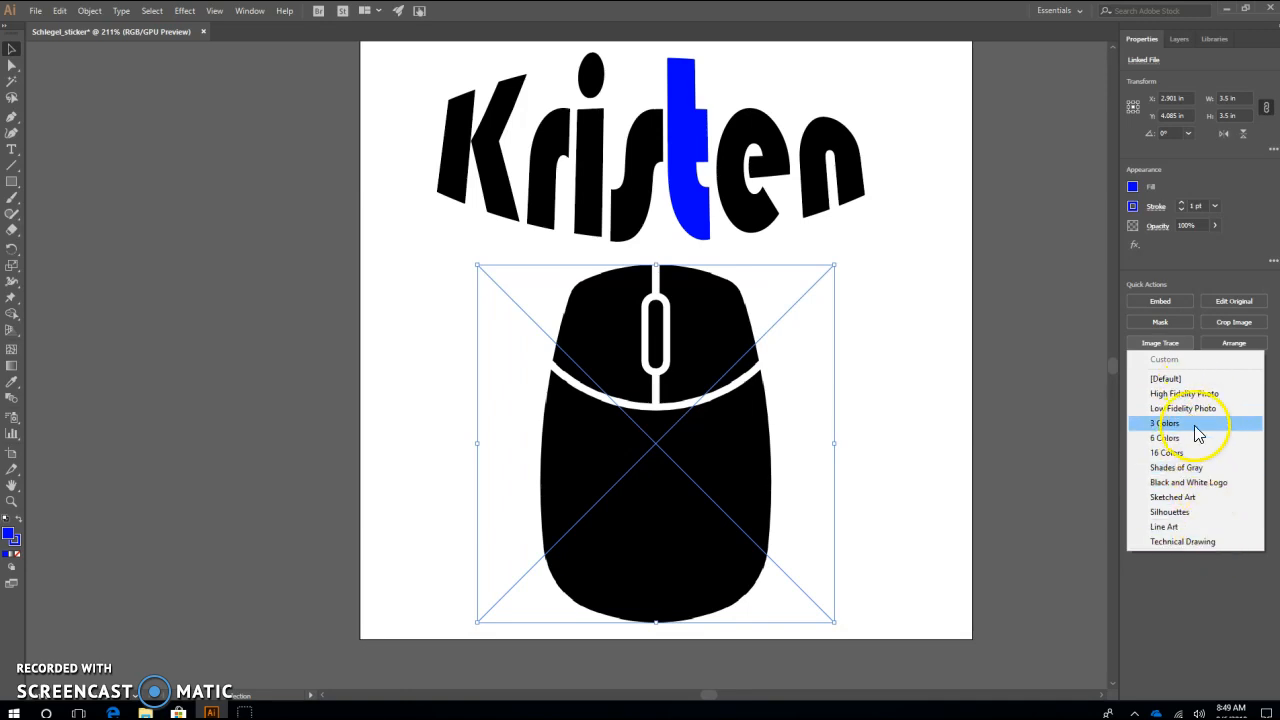
click(1205, 483)
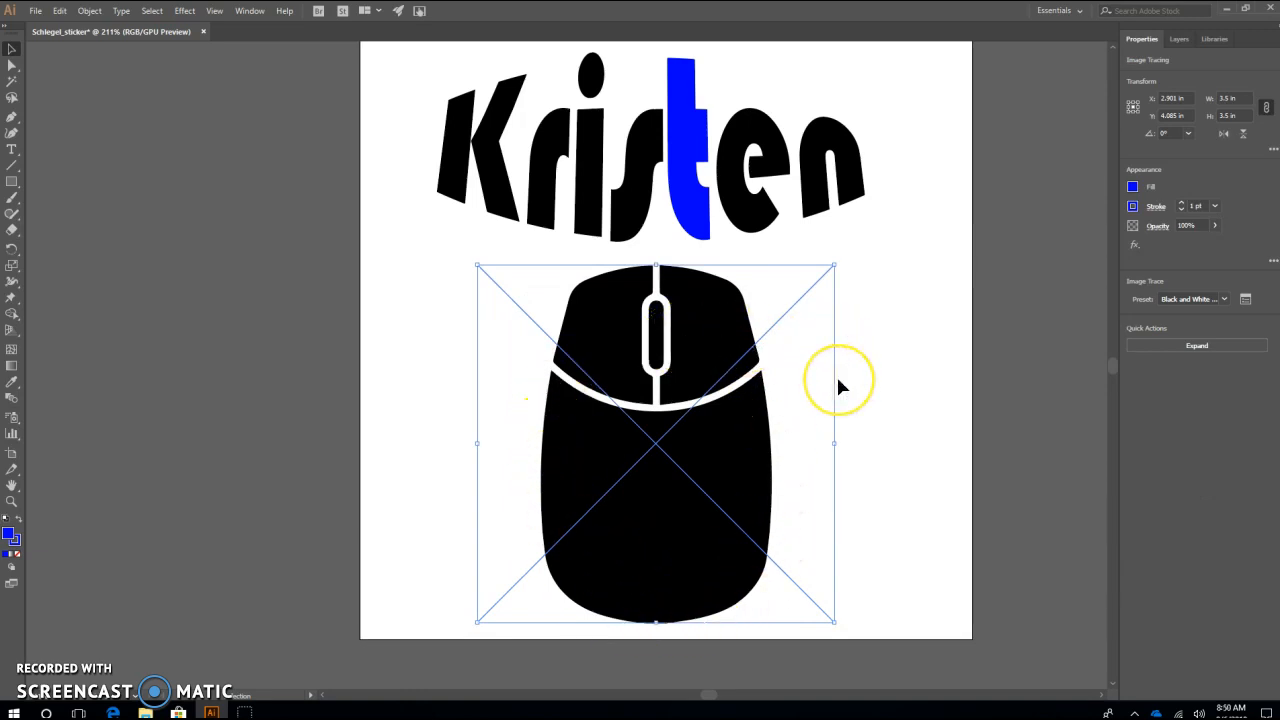
click(939, 370)
click(751, 437)
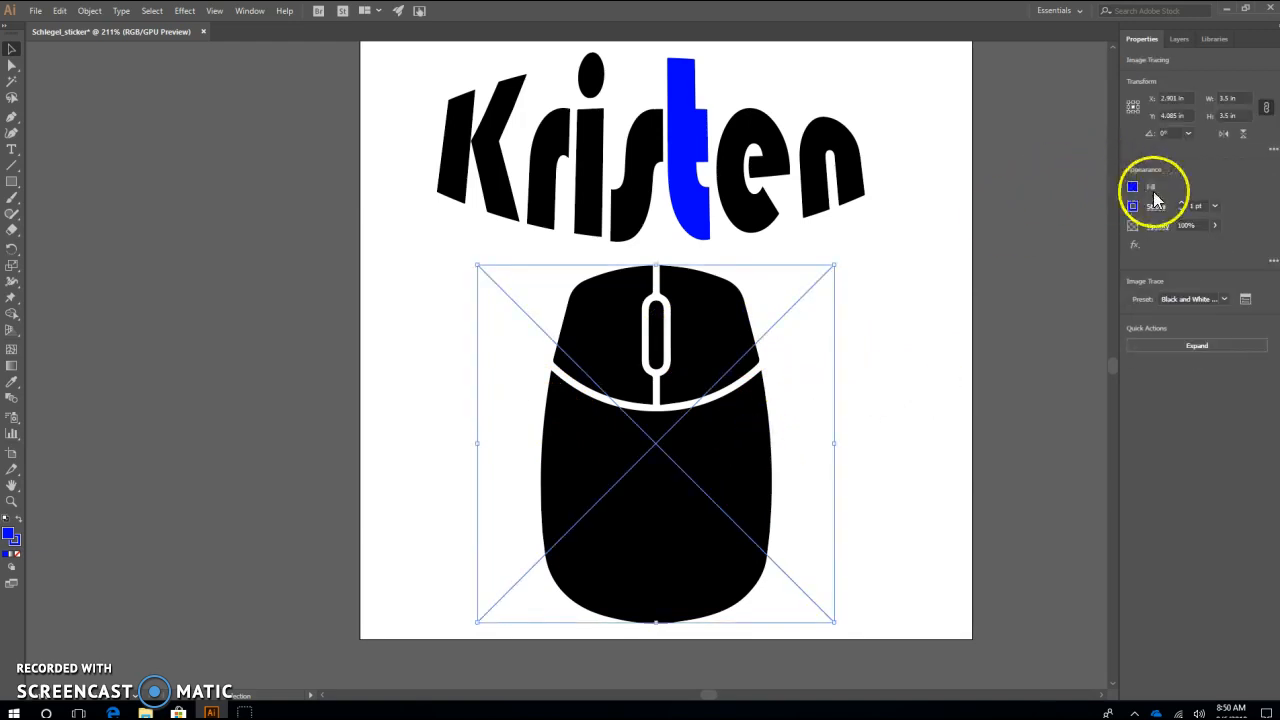
click(1133, 187)
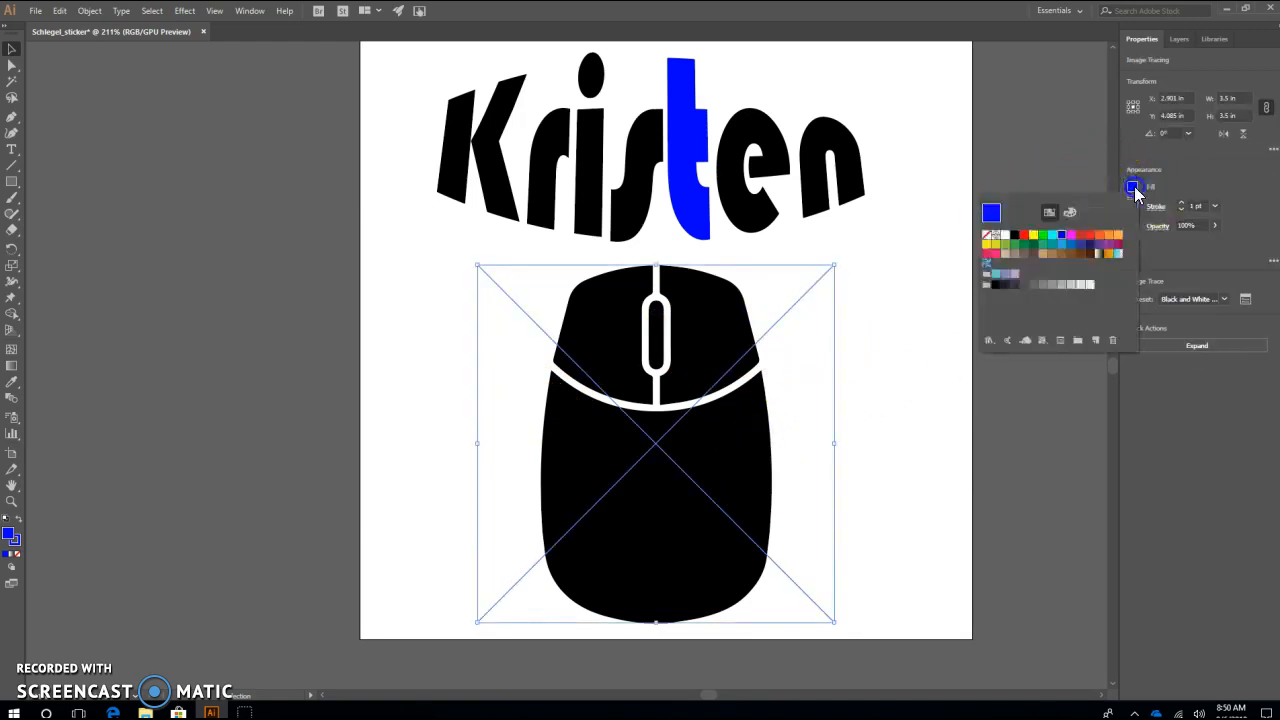
click(870, 356)
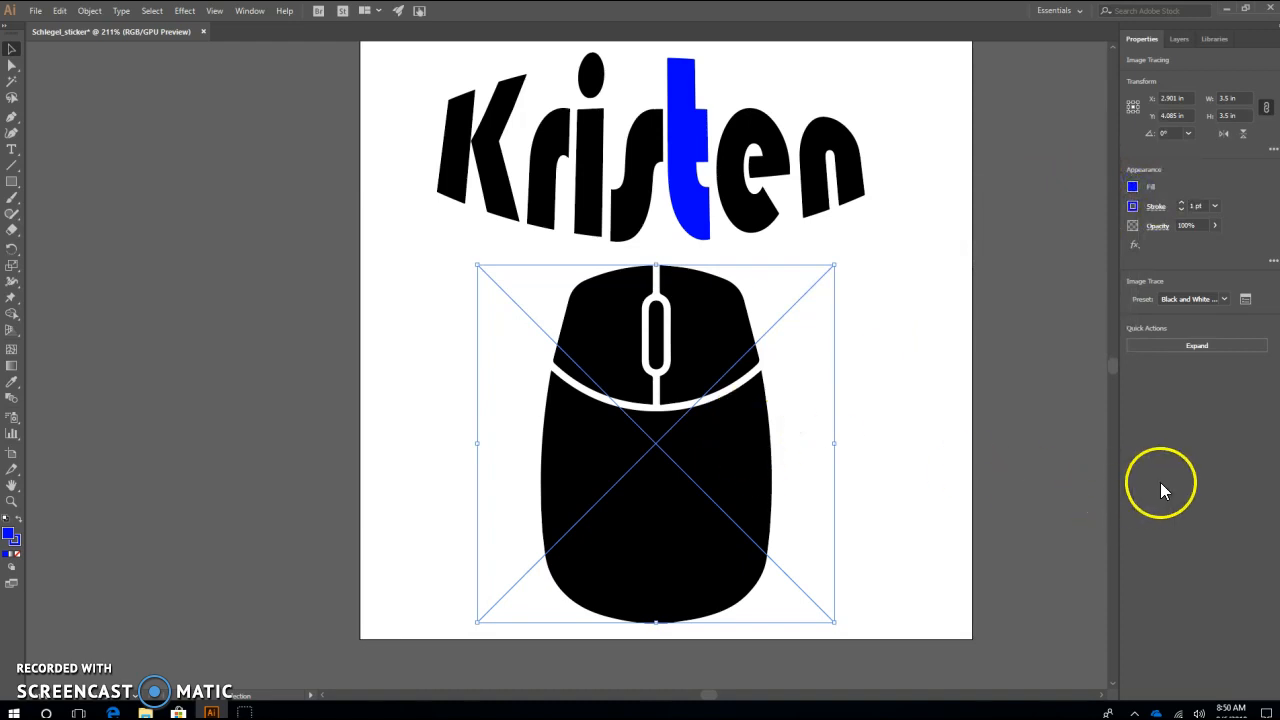
click(1205, 347)
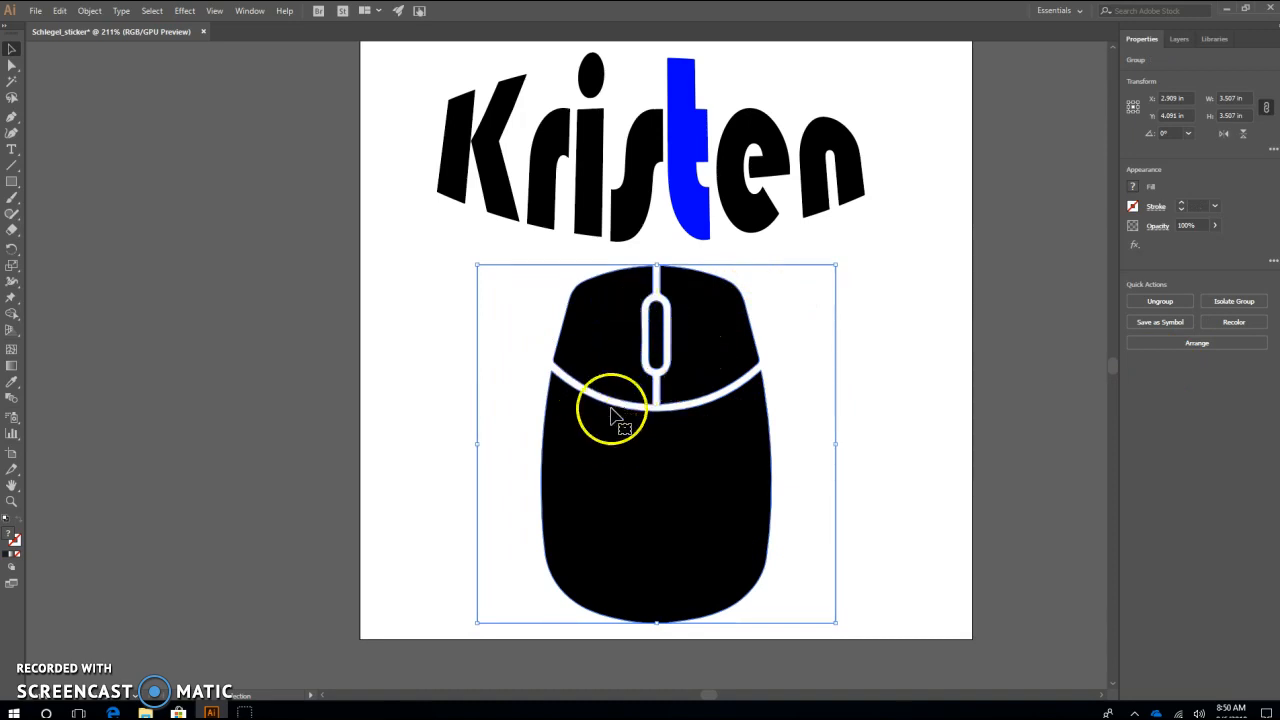
Select the expanded mouse artwork and ungroup it into separate shapes
click(851, 366)
click(663, 339)
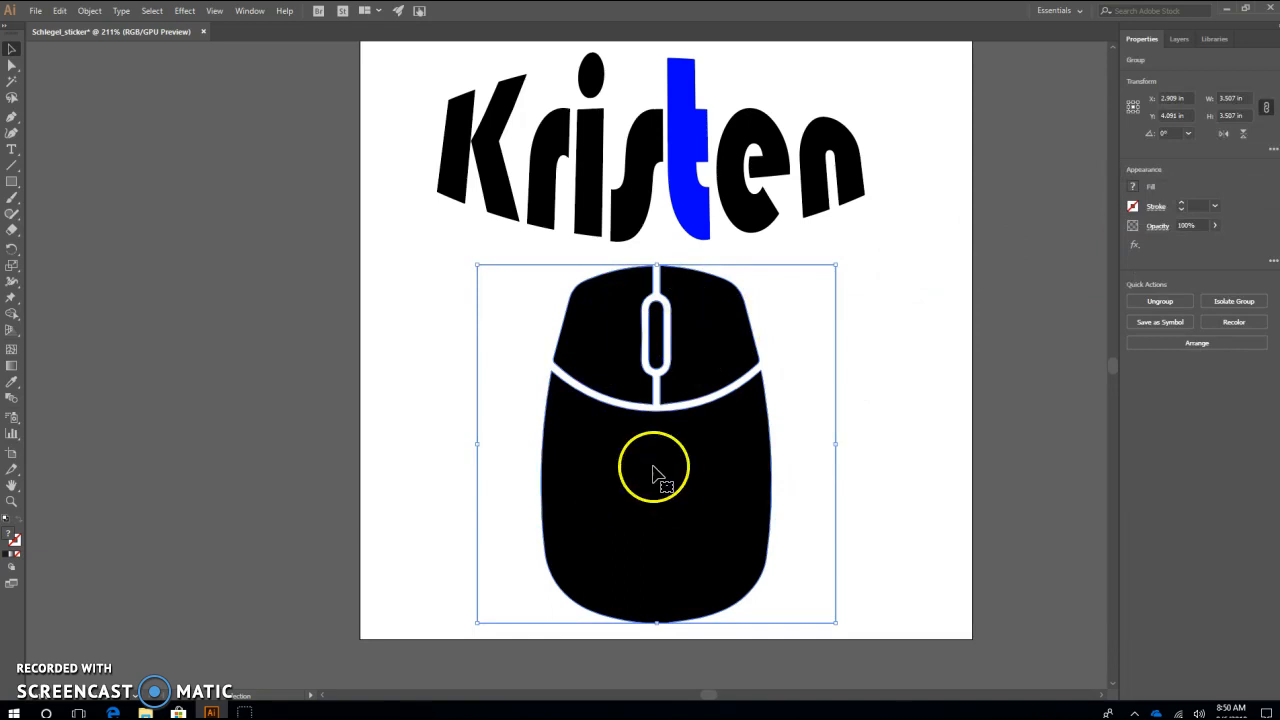
click(89, 10)
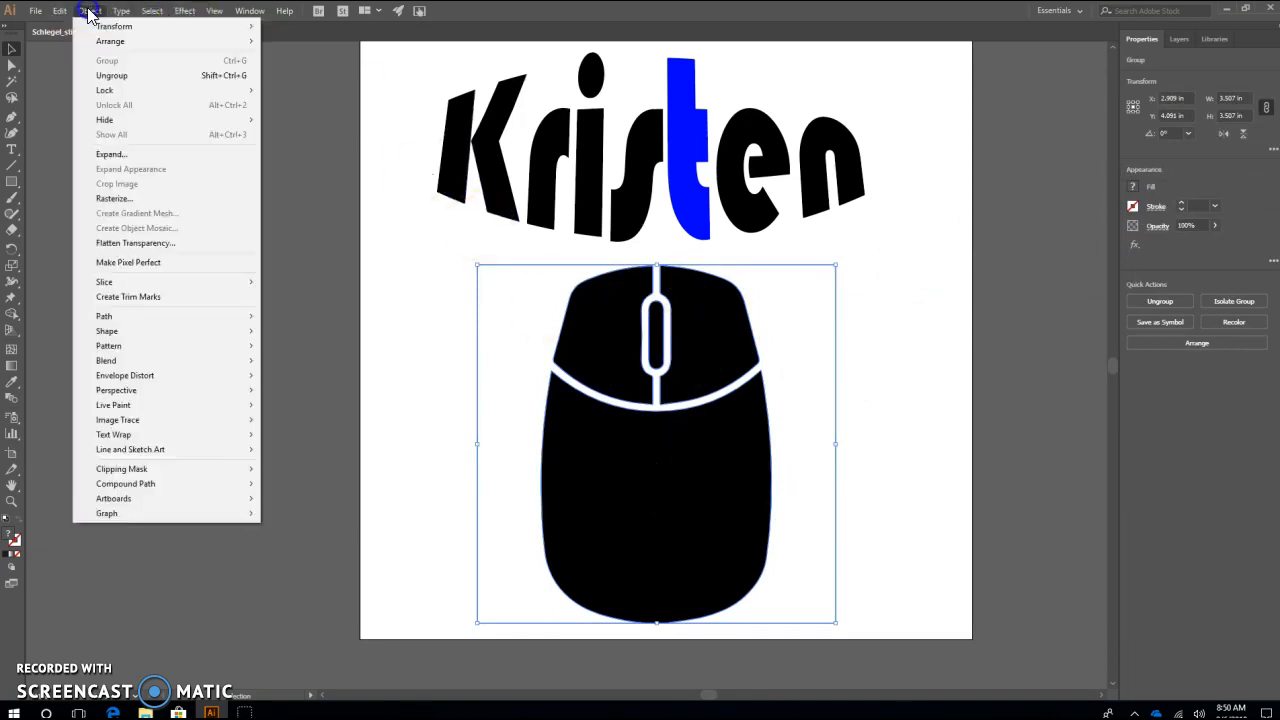
click(110, 76)
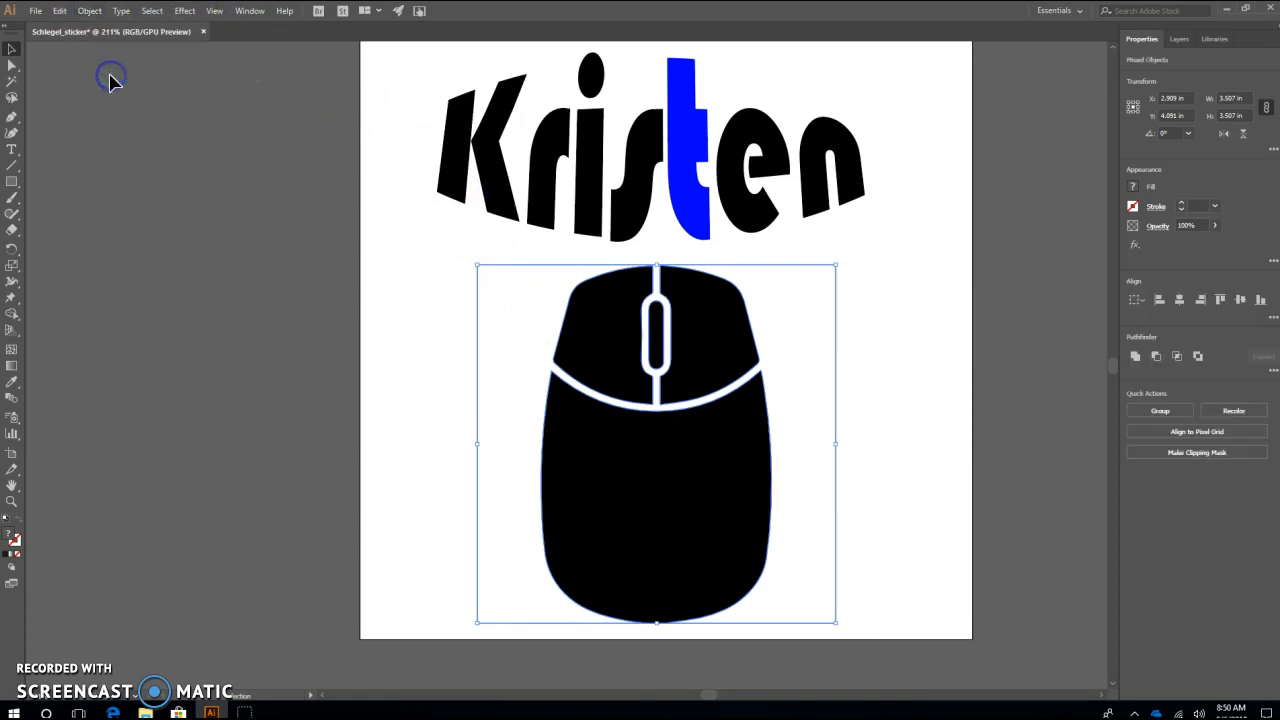
Select the mouse's buttons, body, scroll wheel and white background one after another to check that they are separate
click(860, 436)
click(708, 380)
click(632, 369)
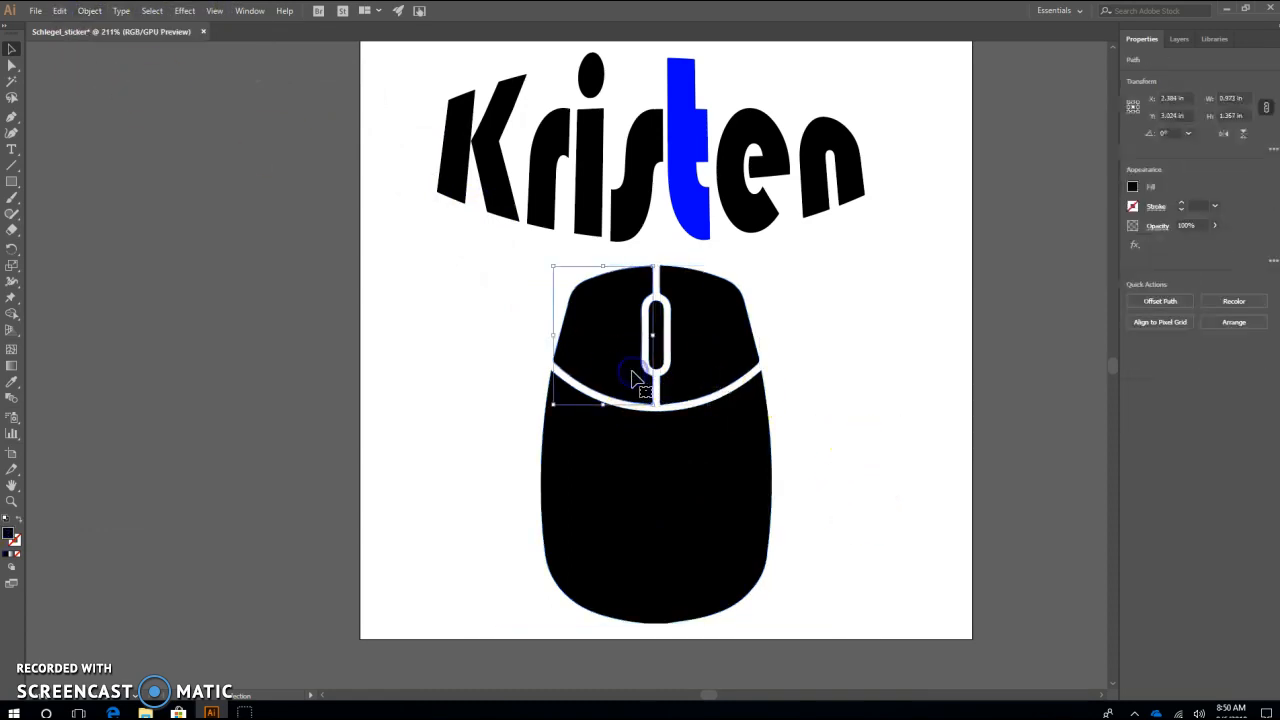
click(672, 490)
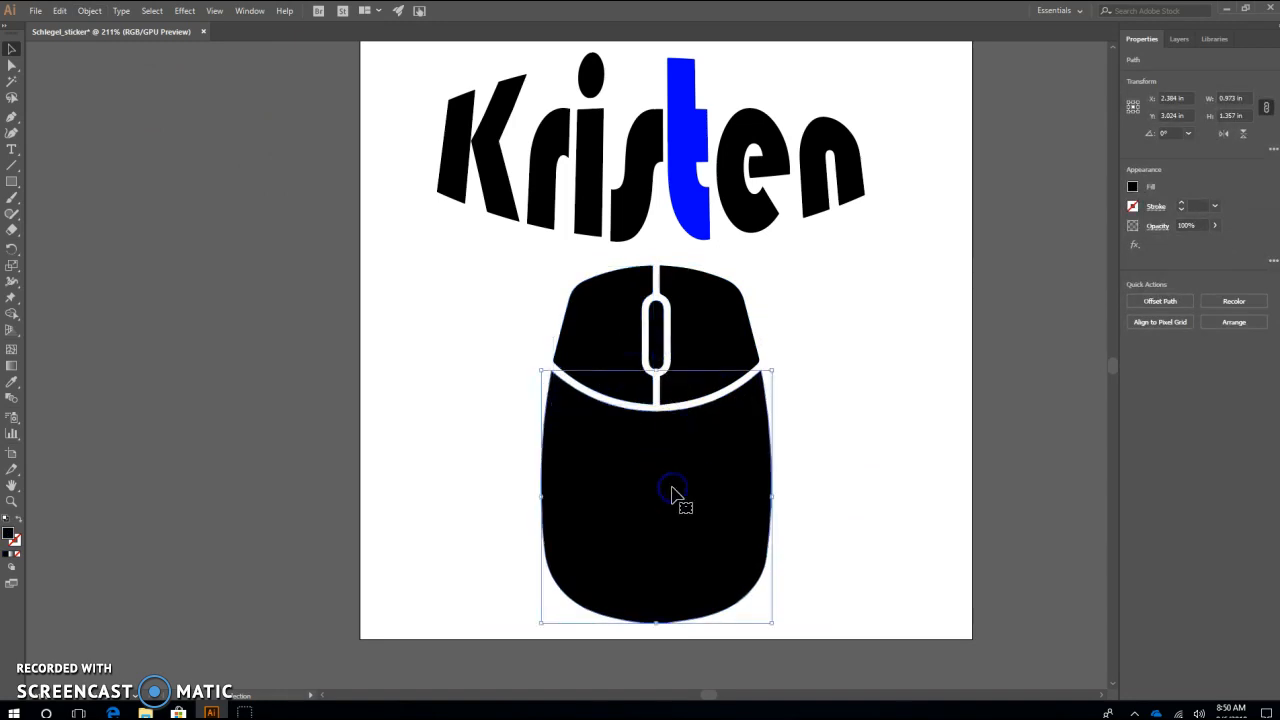
click(692, 356)
click(656, 345)
click(729, 323)
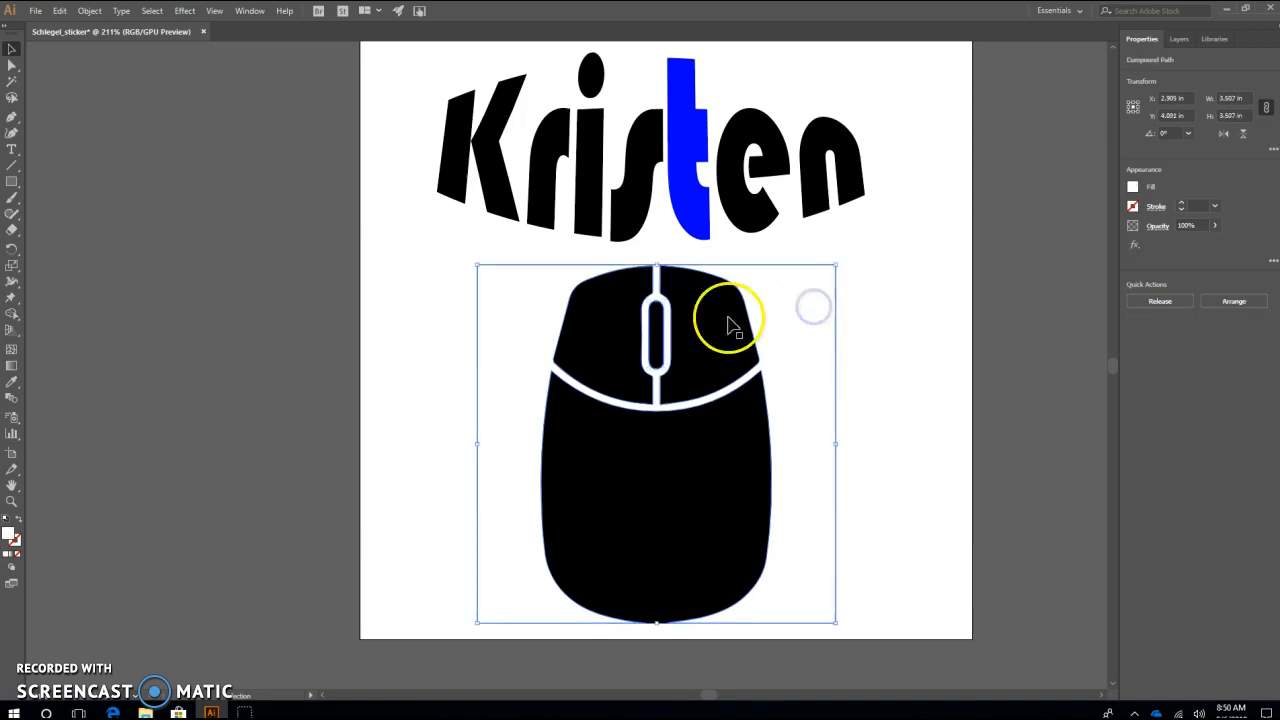
click(630, 328)
Give the mouse's right button a red fill and a red stroke
click(691, 332)
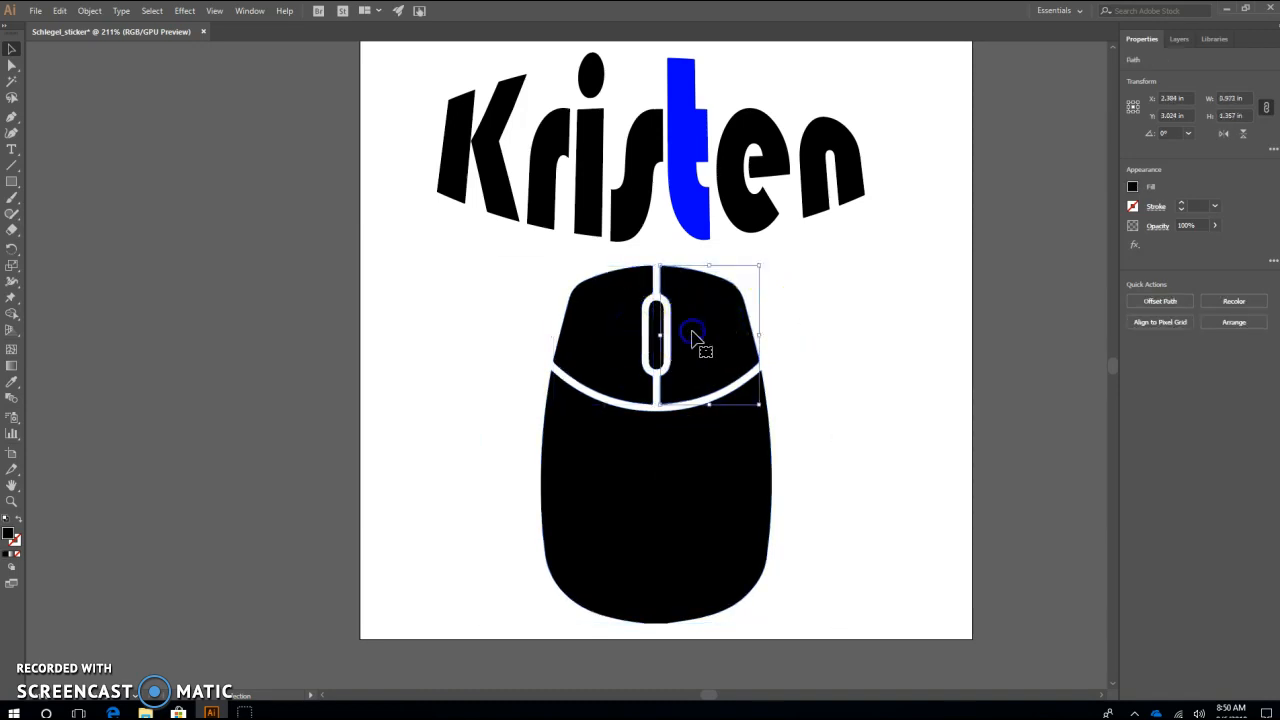
click(1132, 187)
click(1023, 236)
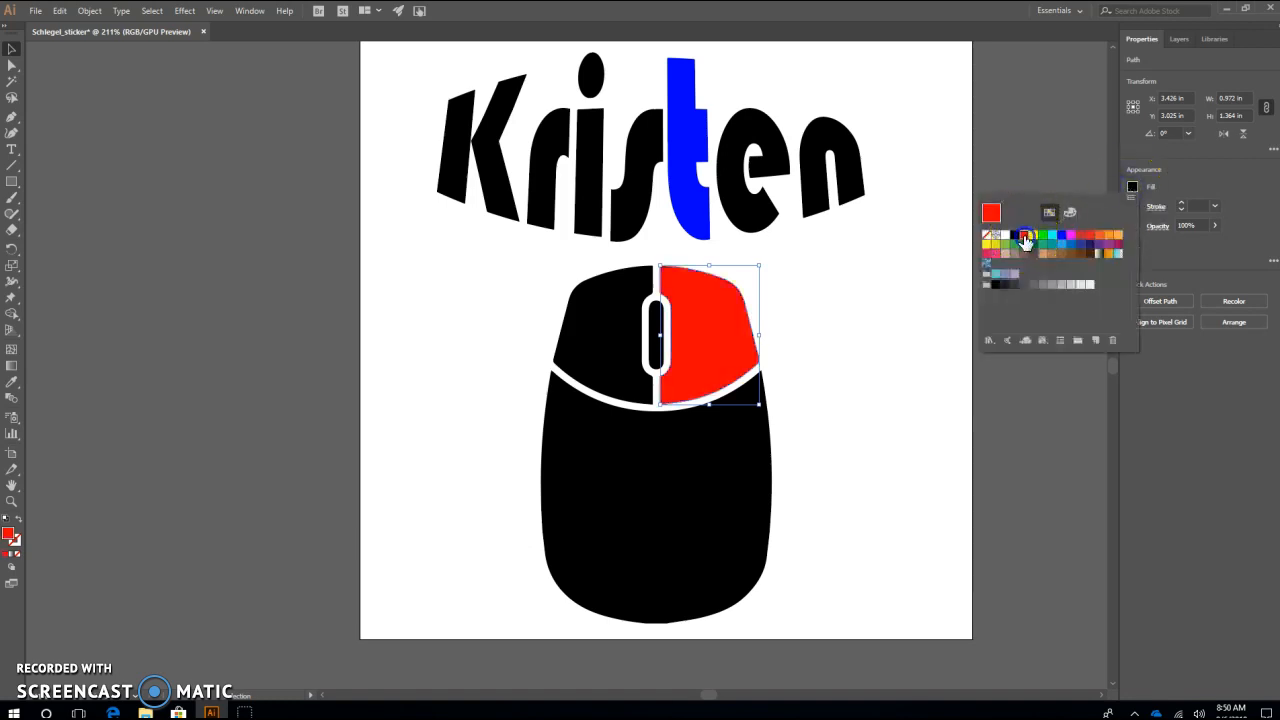
click(1058, 161)
click(1130, 207)
click(1130, 207)
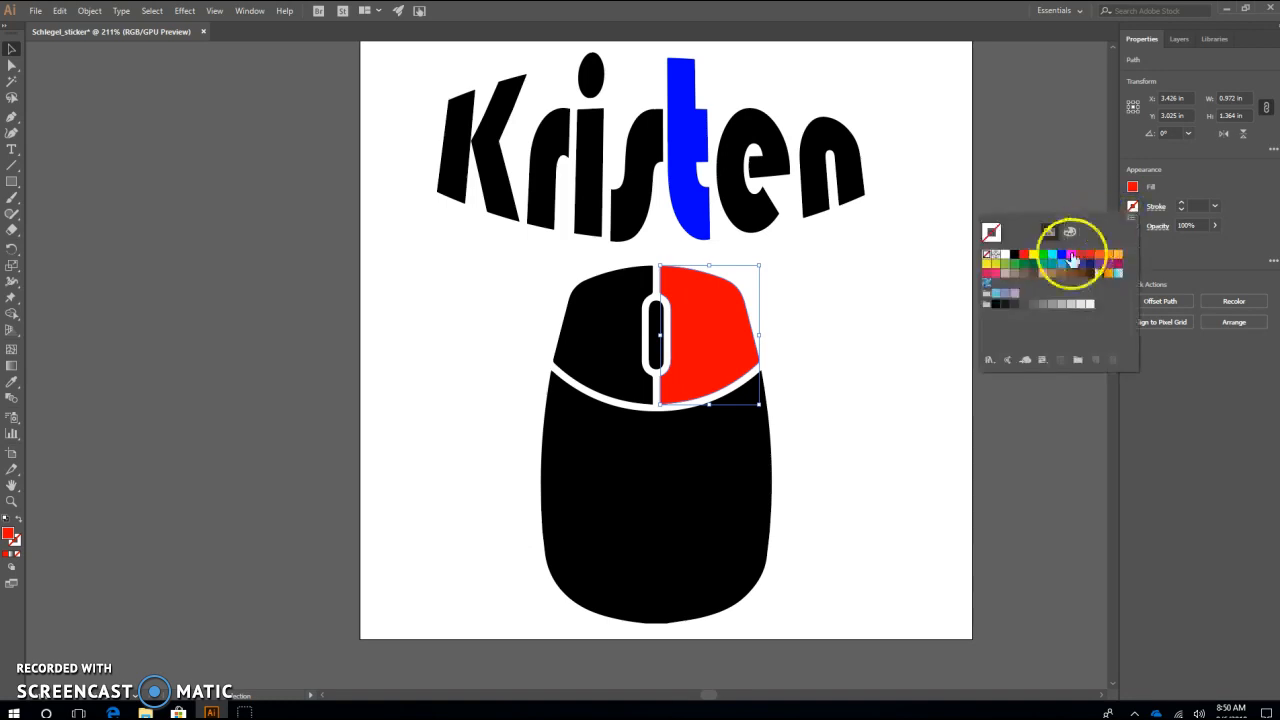
click(853, 318)
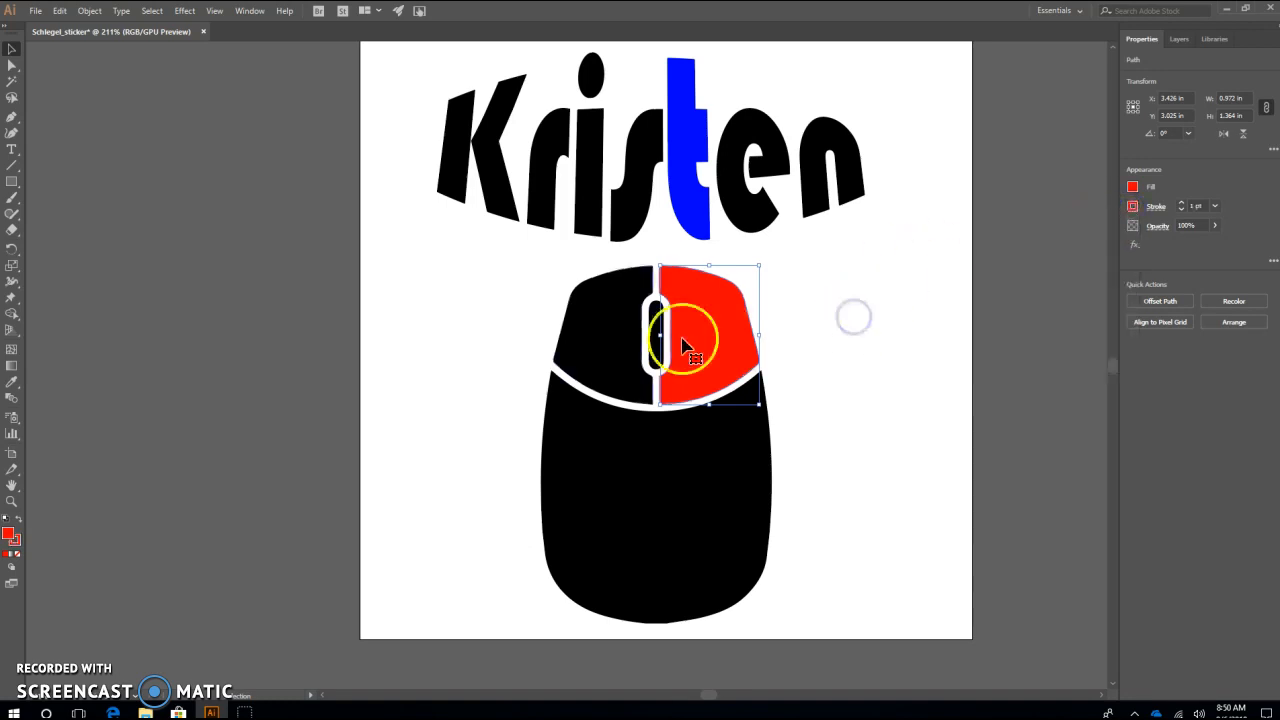
Give the mouse's left button a green fill and a green stroke
click(605, 363)
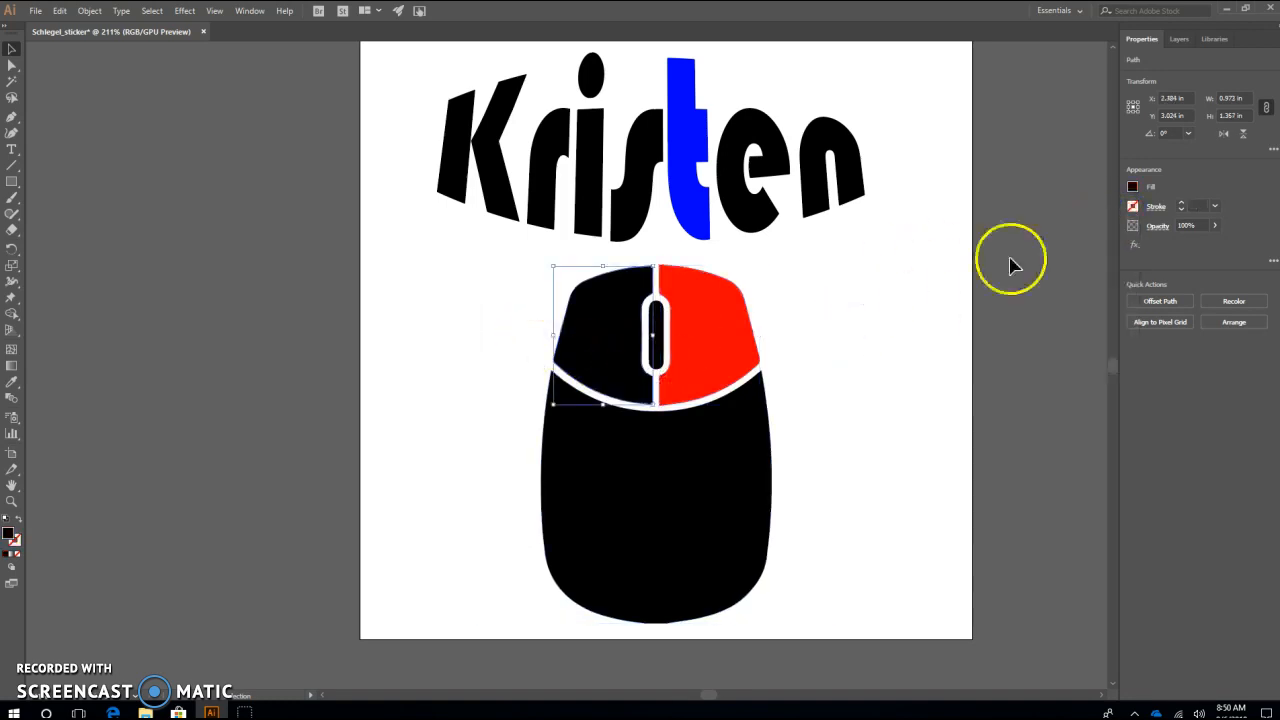
click(1132, 187)
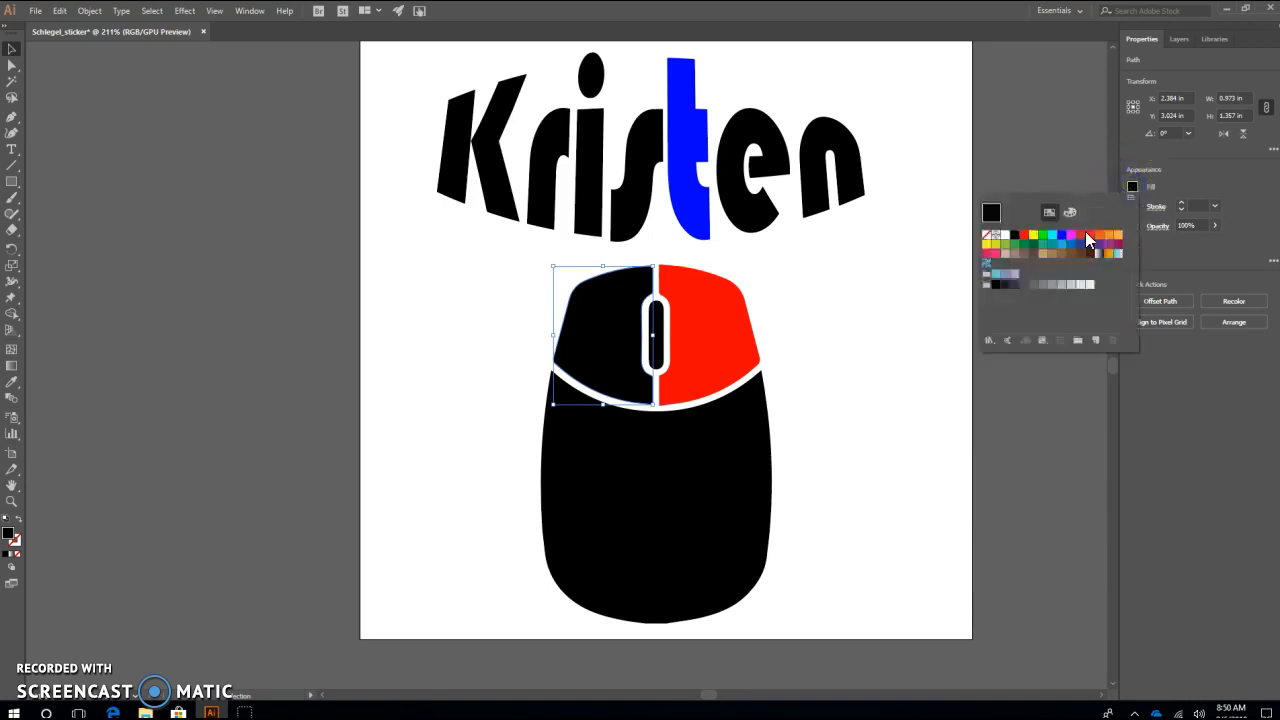
click(1021, 245)
click(937, 314)
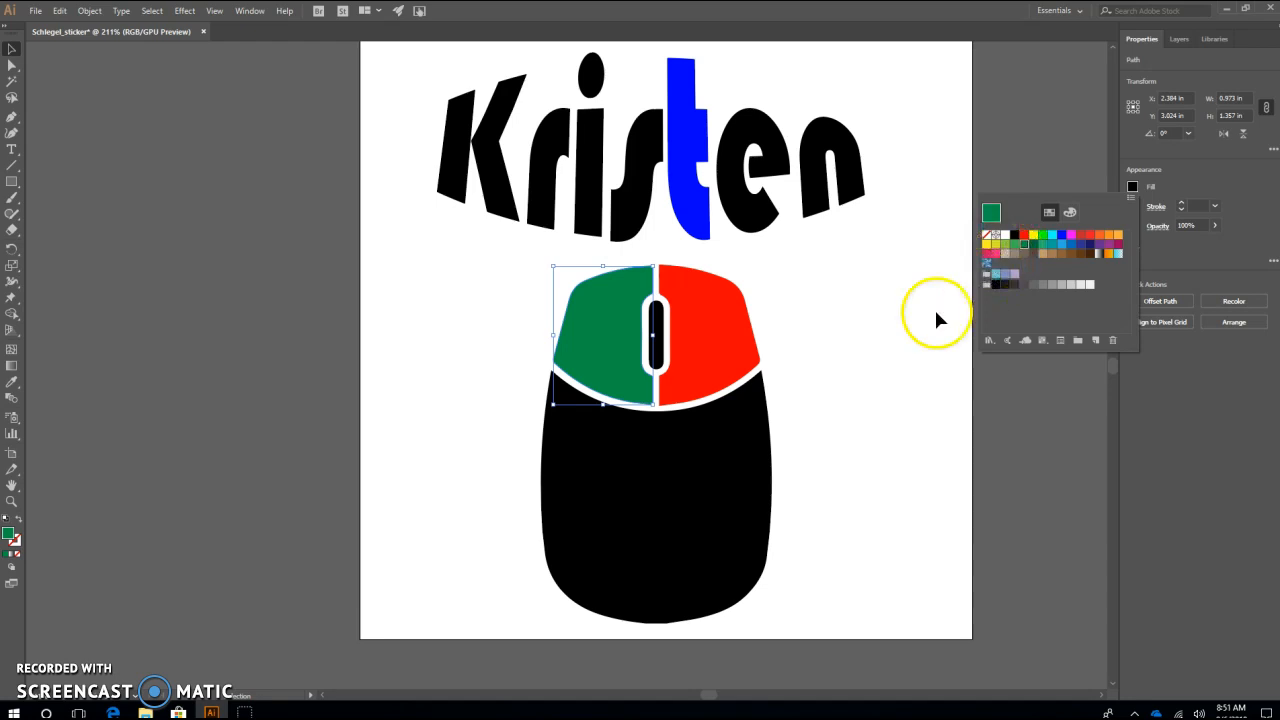
click(1140, 208)
click(1137, 215)
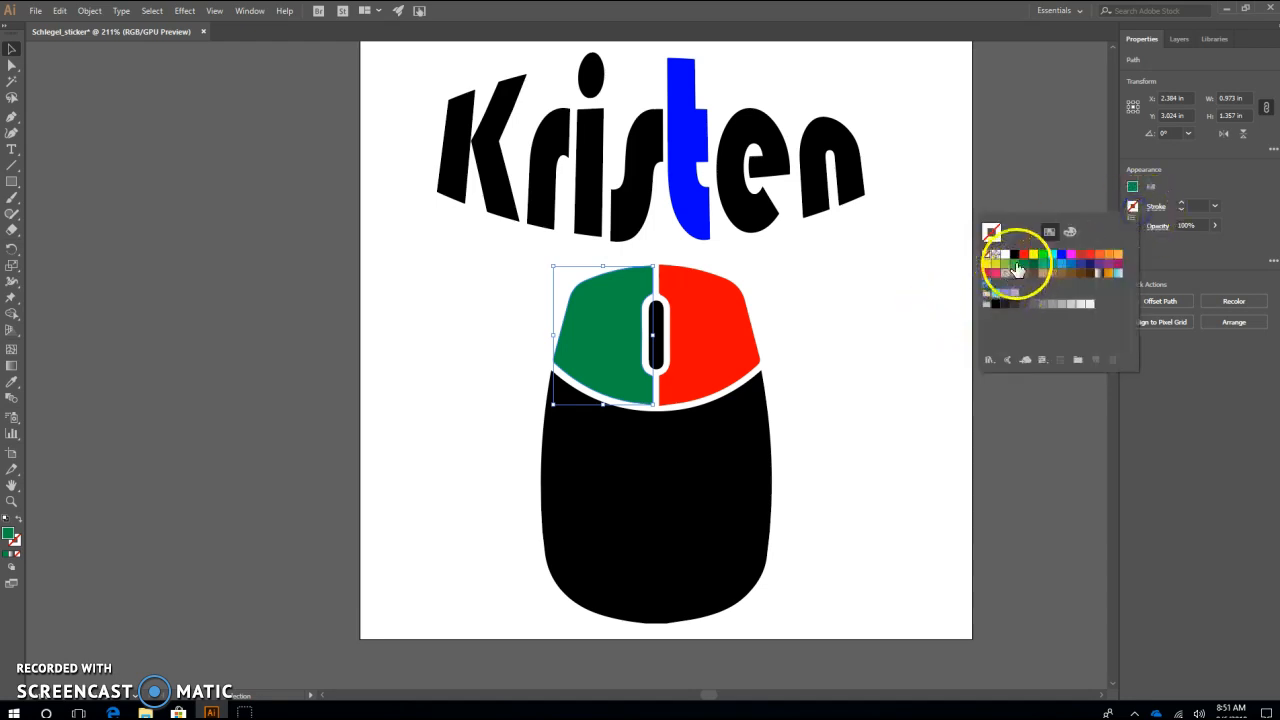
click(920, 309)
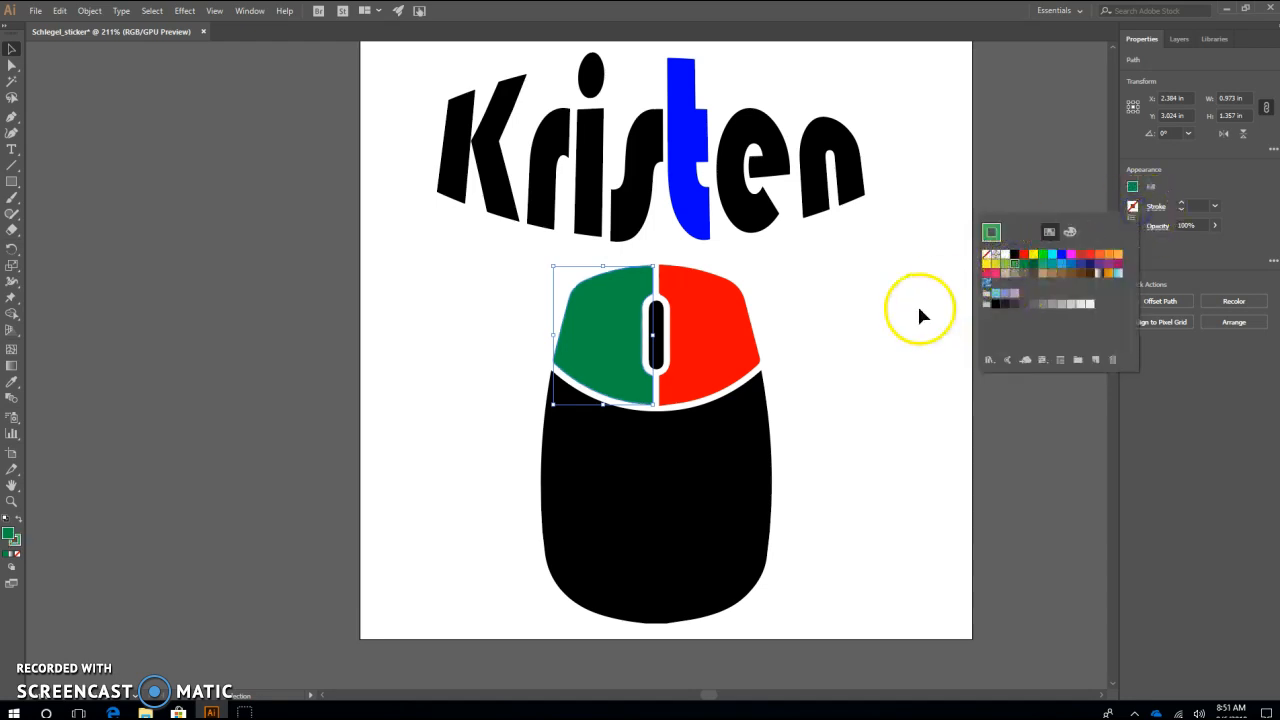
click(838, 357)
Move the green button shape about 1.5 in left, off the mouse, and select the white compound path around it
click(496, 265)
drag(634, 349, 477, 346)
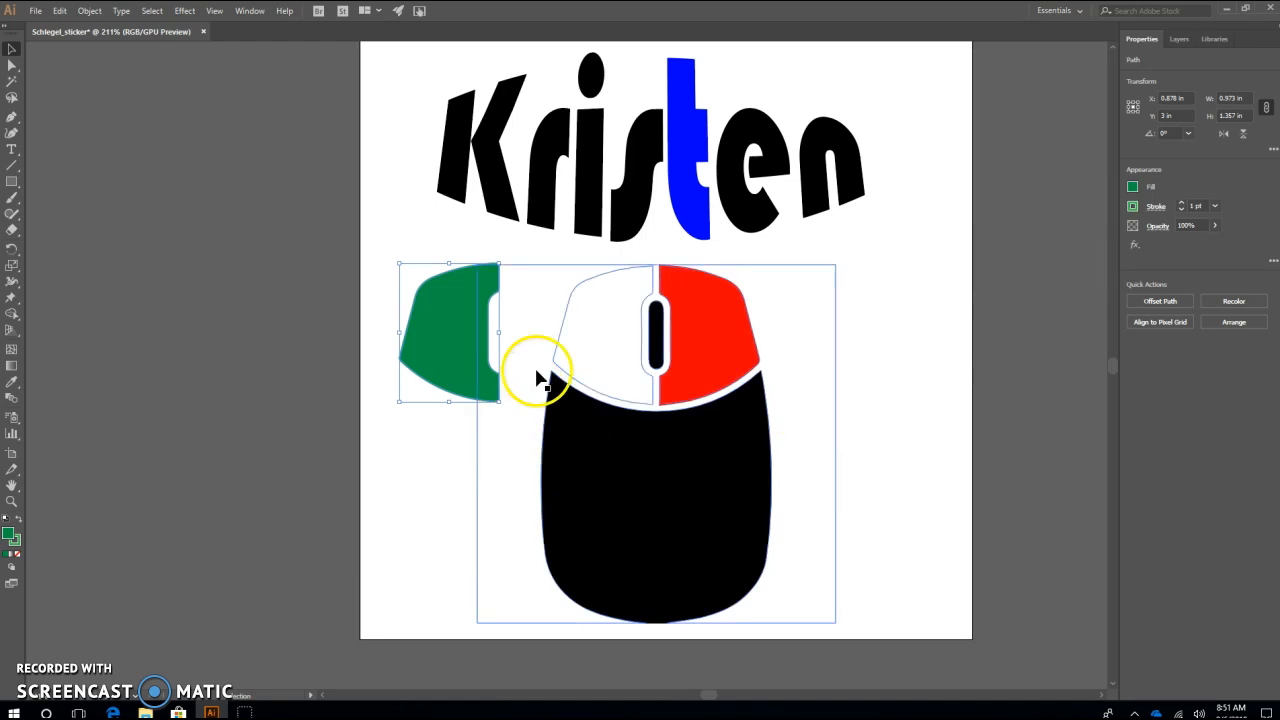
click(563, 352)
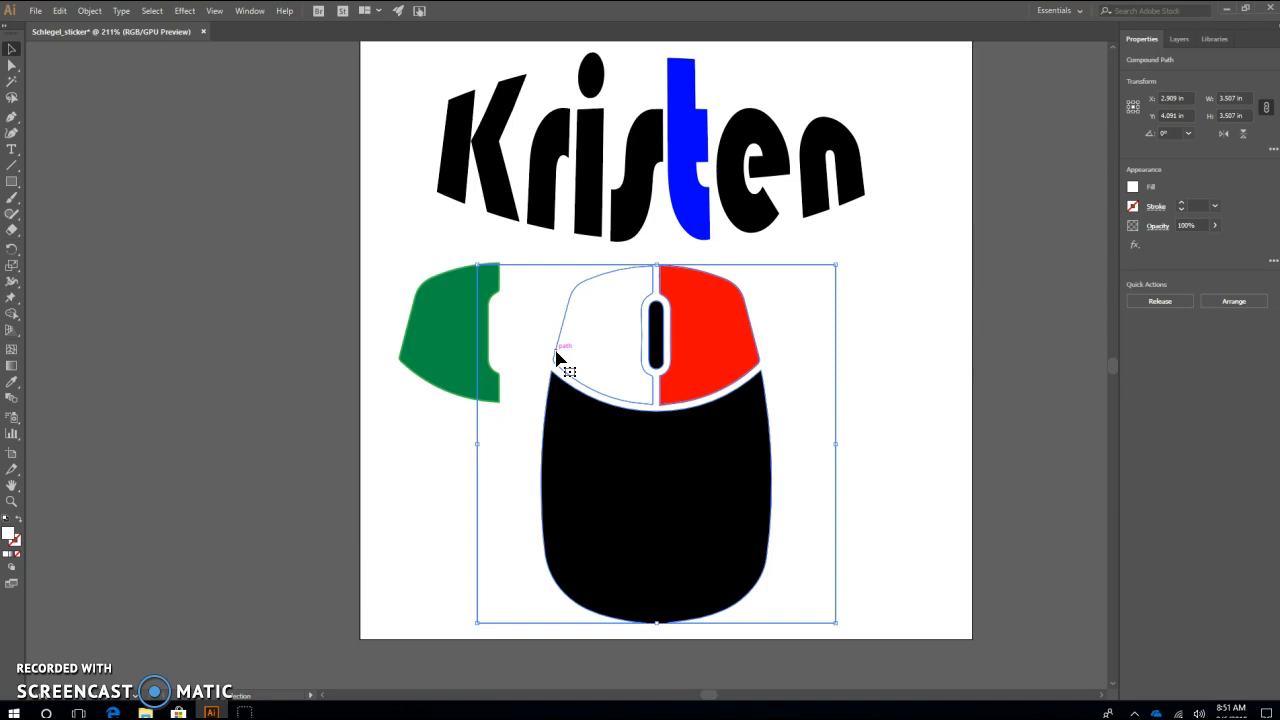
Select the white compound path around the mouse and delete it
click(907, 334)
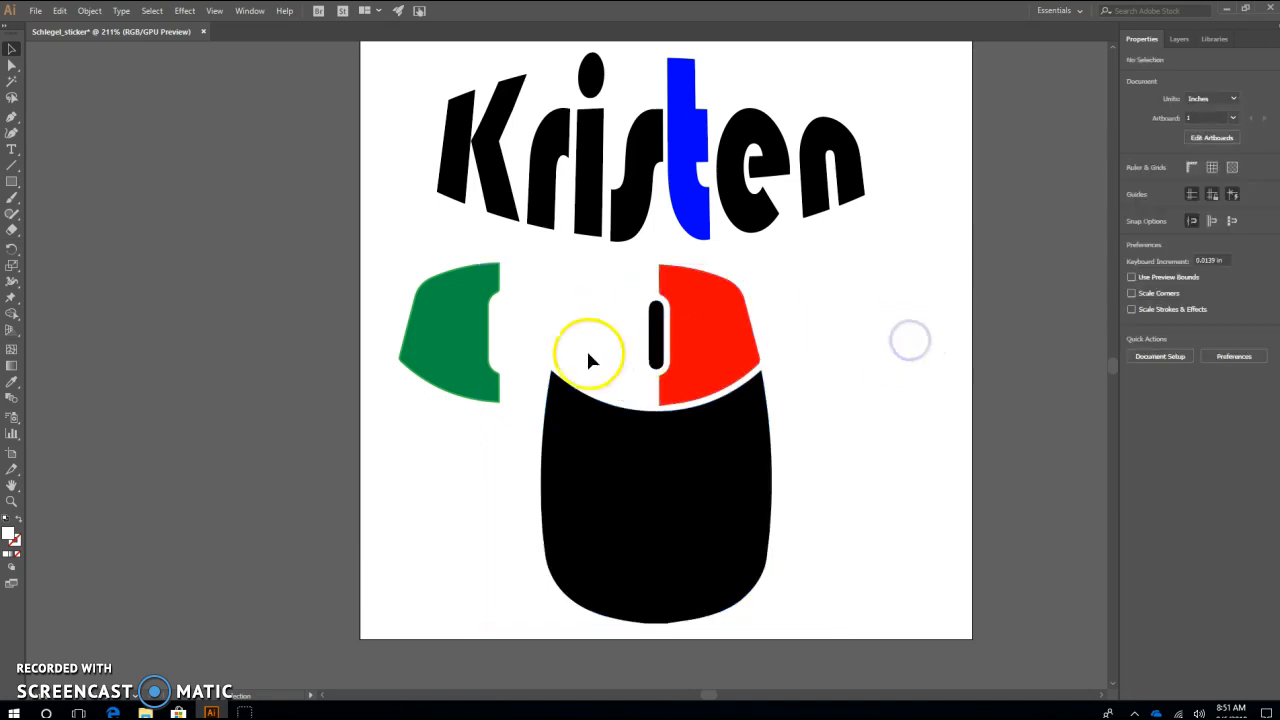
click(557, 362)
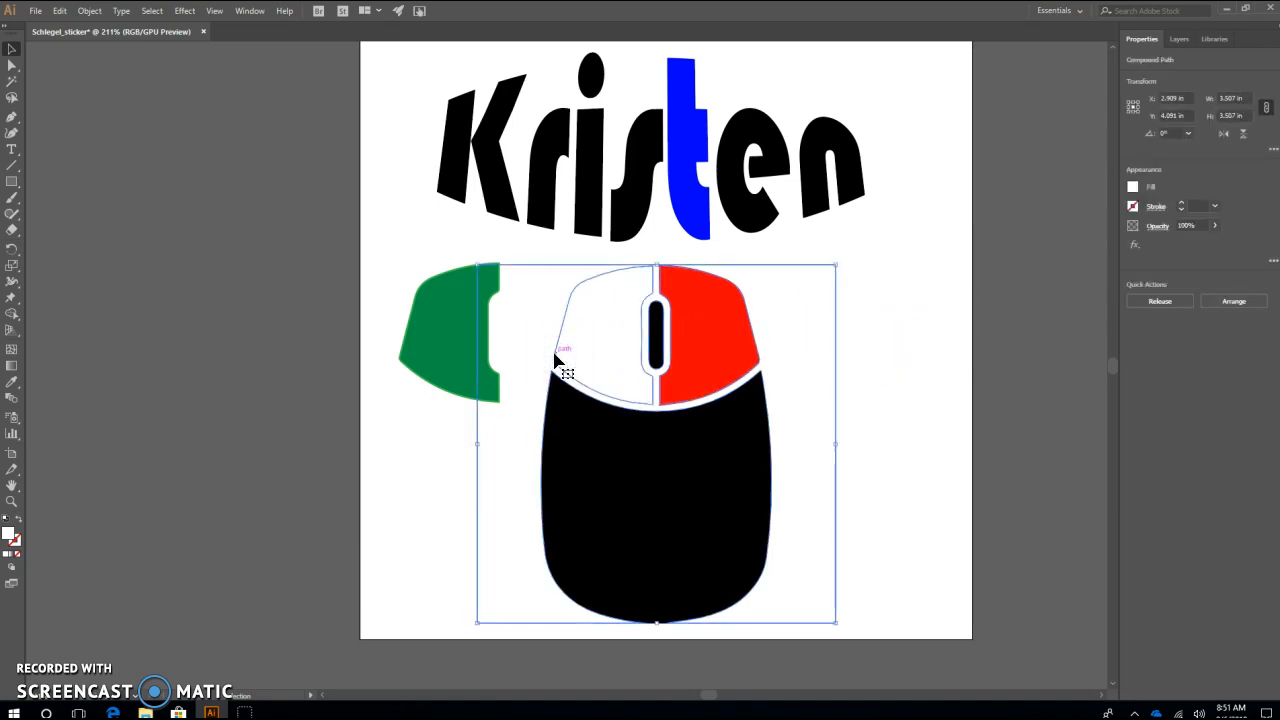
key(Delete)
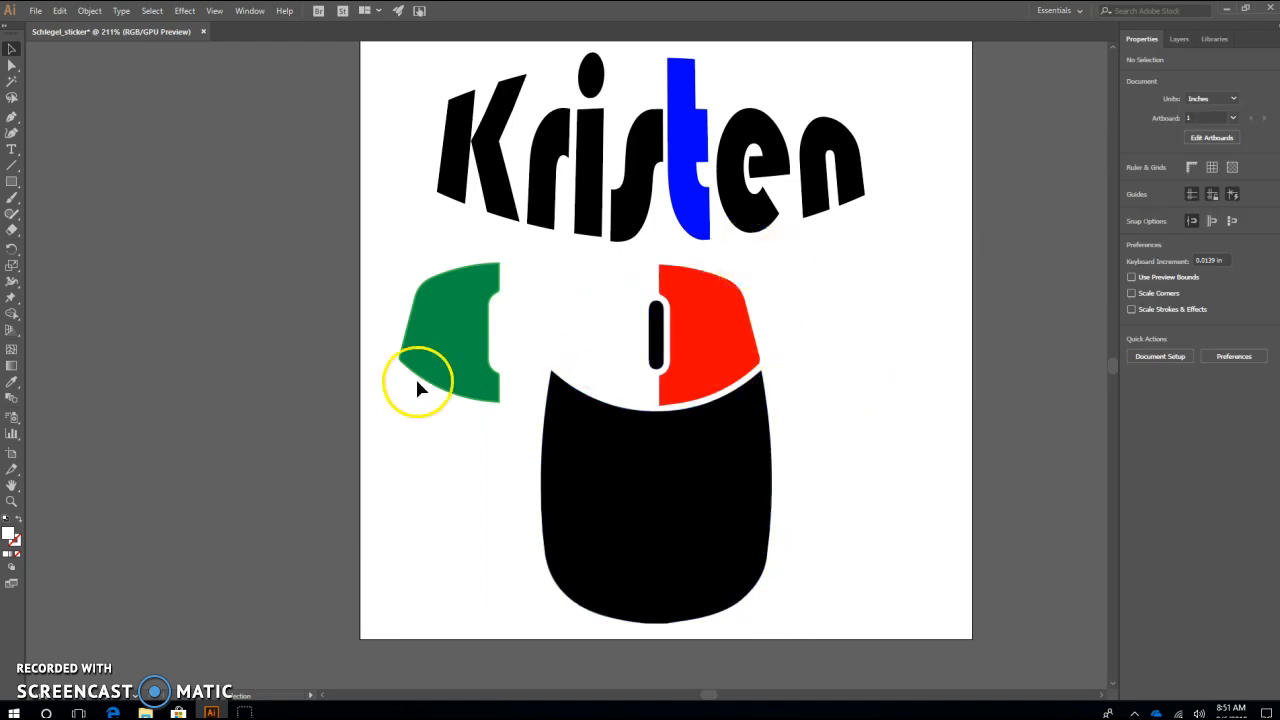
Move the green button shape about 1.5 in right, back onto the mouse beside the red button, and check the black body's selection
drag(437, 320, 593, 328)
click(824, 325)
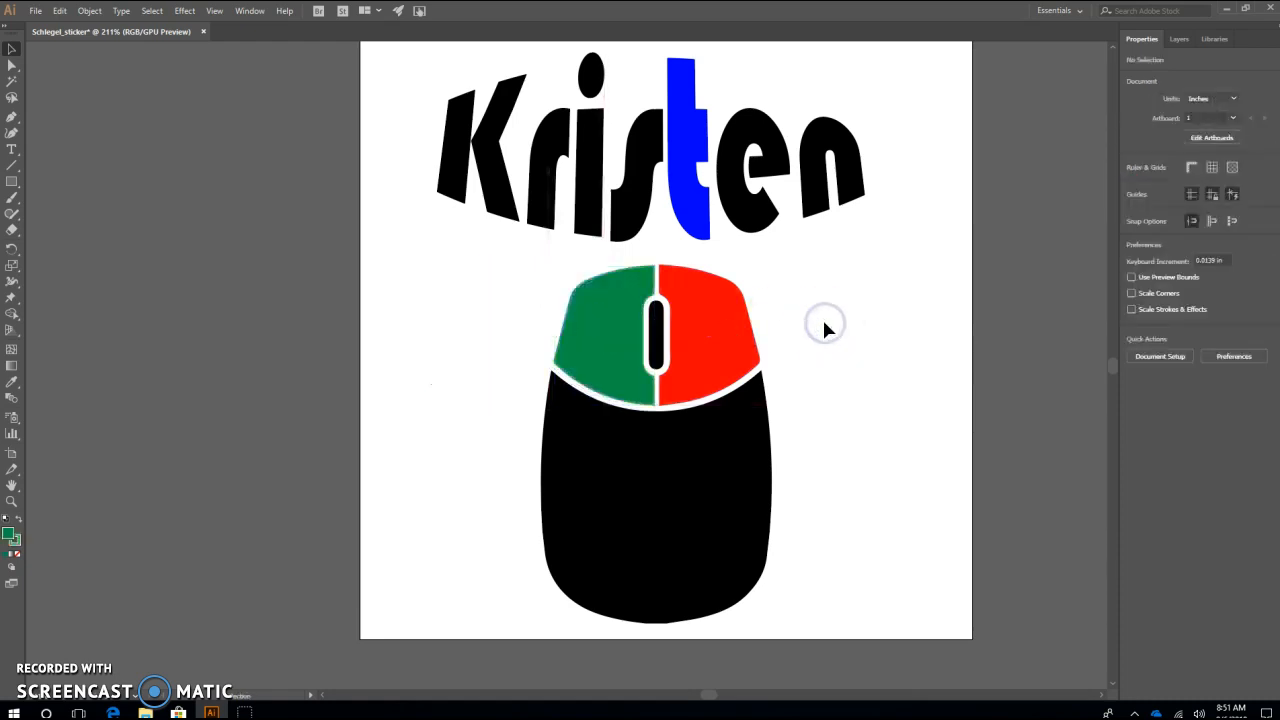
click(669, 550)
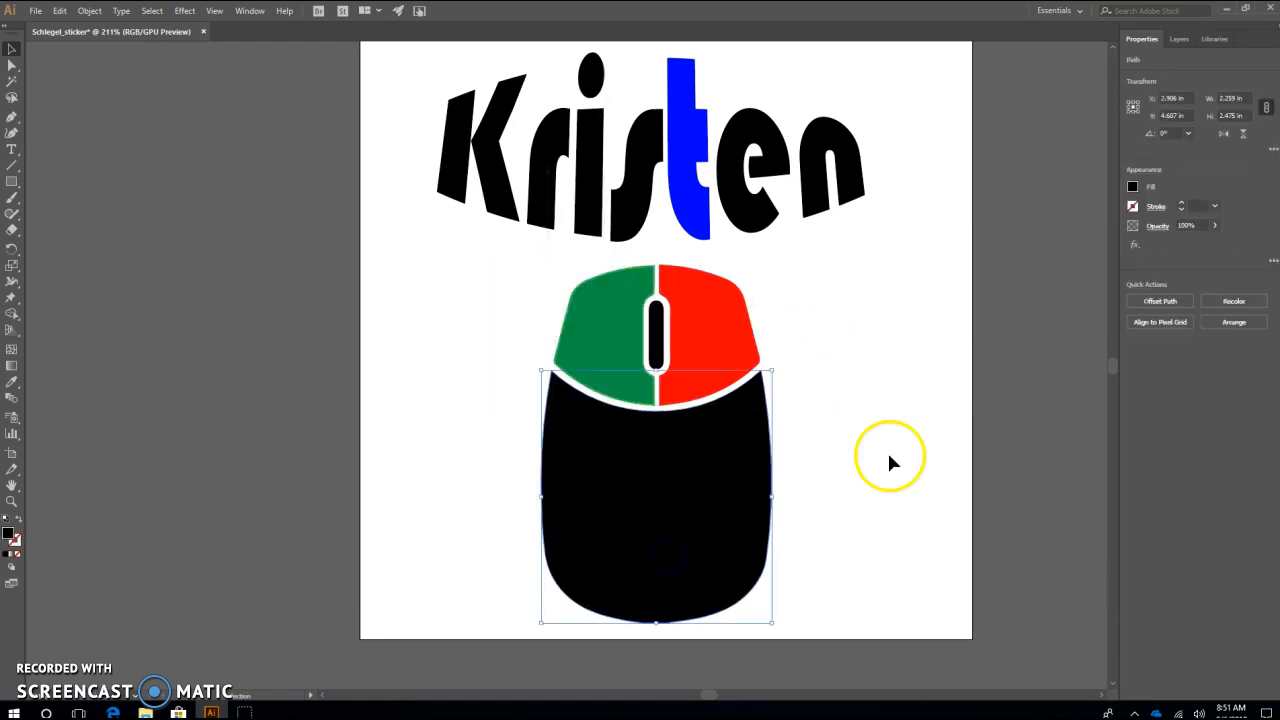
click(898, 386)
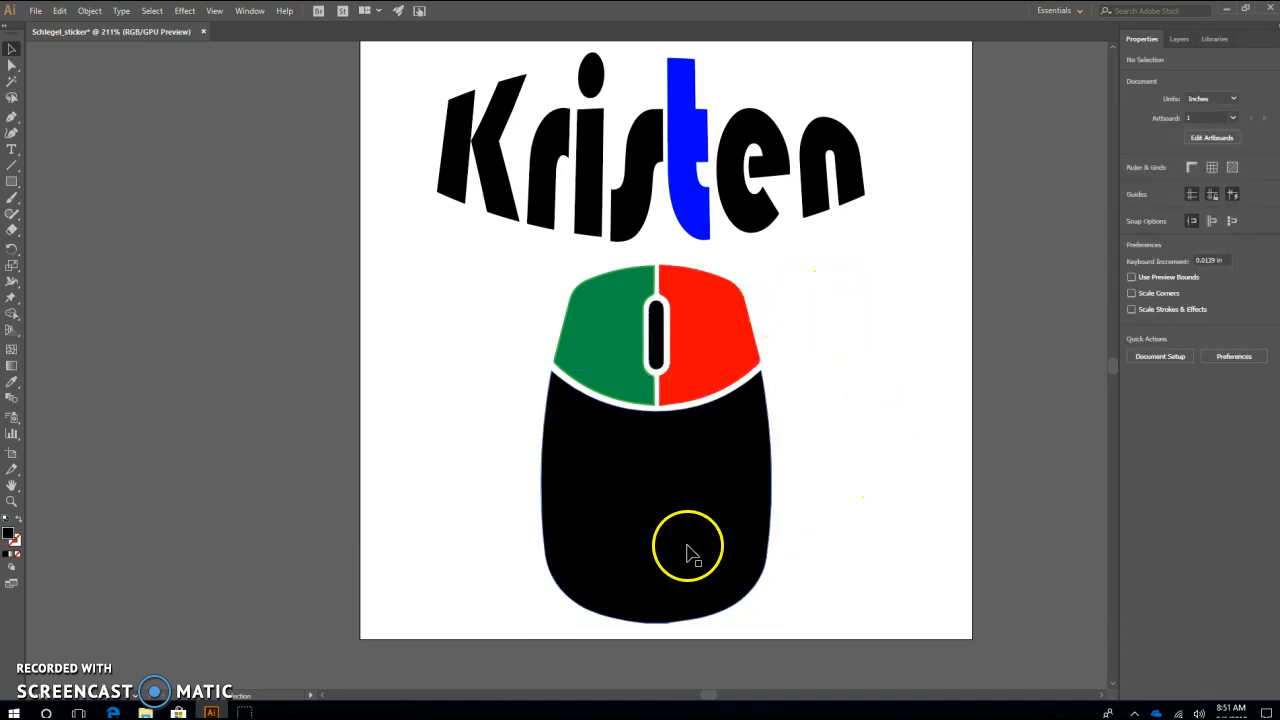
Change the stroke of the mouse's green left button to a darker green that matches its fill
click(628, 376)
click(1136, 209)
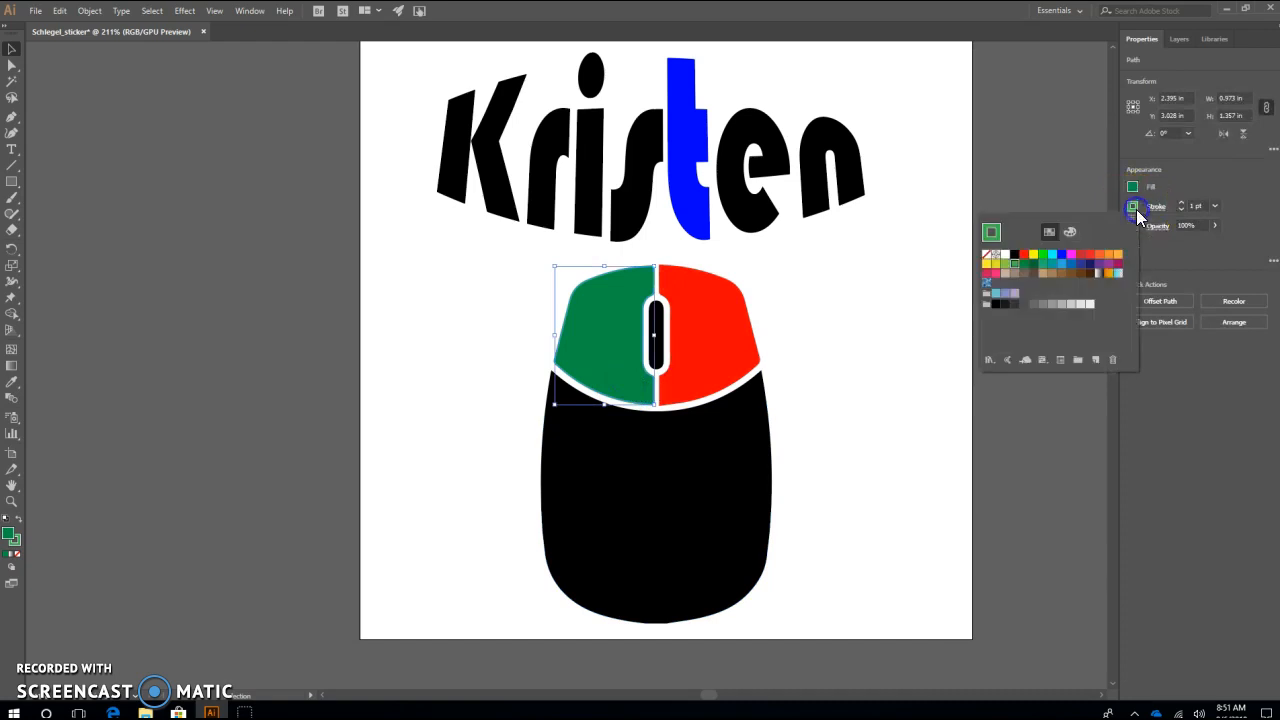
click(888, 425)
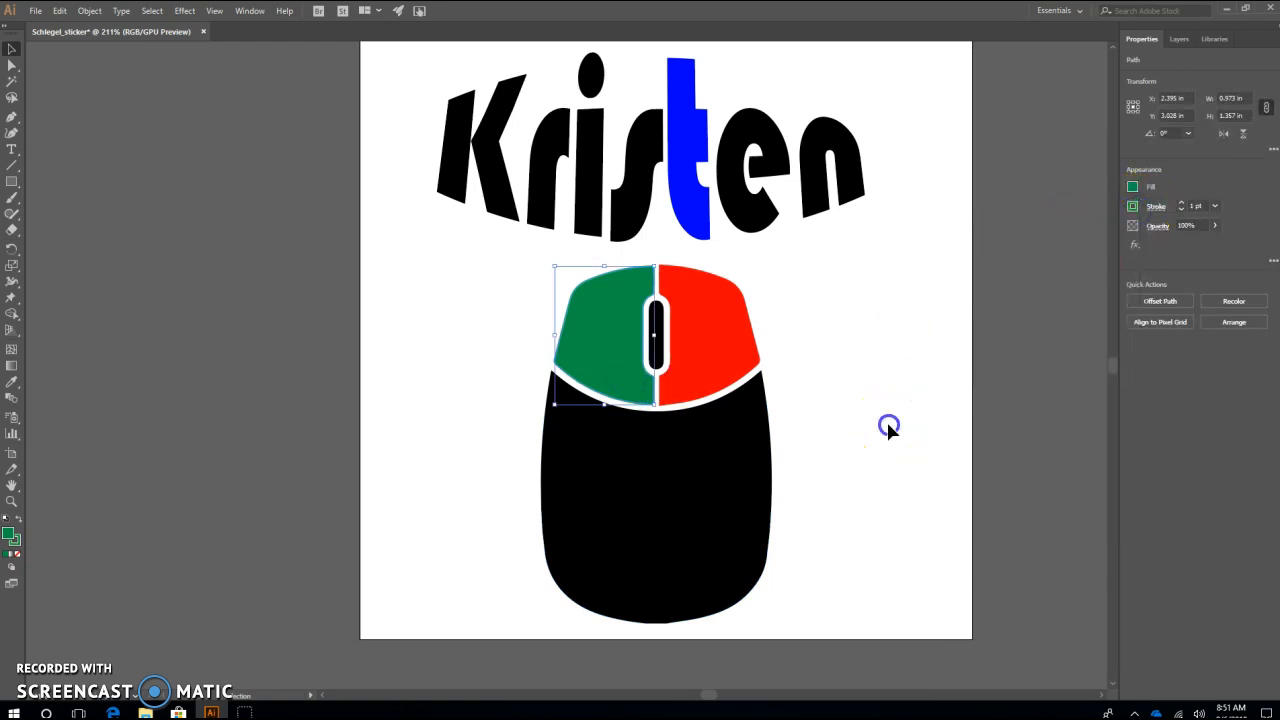
click(876, 407)
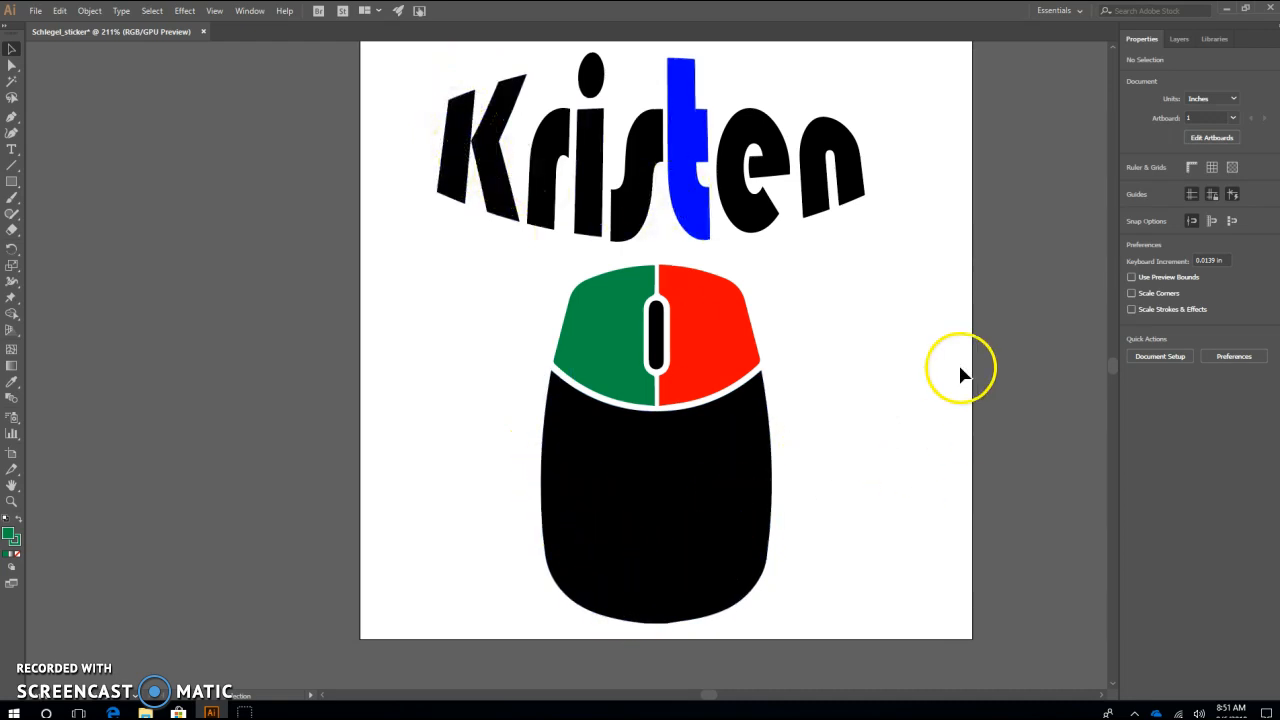
Select the red button, green button, scroll wheel and black body one after another to check each remaining mouse part, then clear the selection
click(846, 412)
click(696, 366)
click(617, 378)
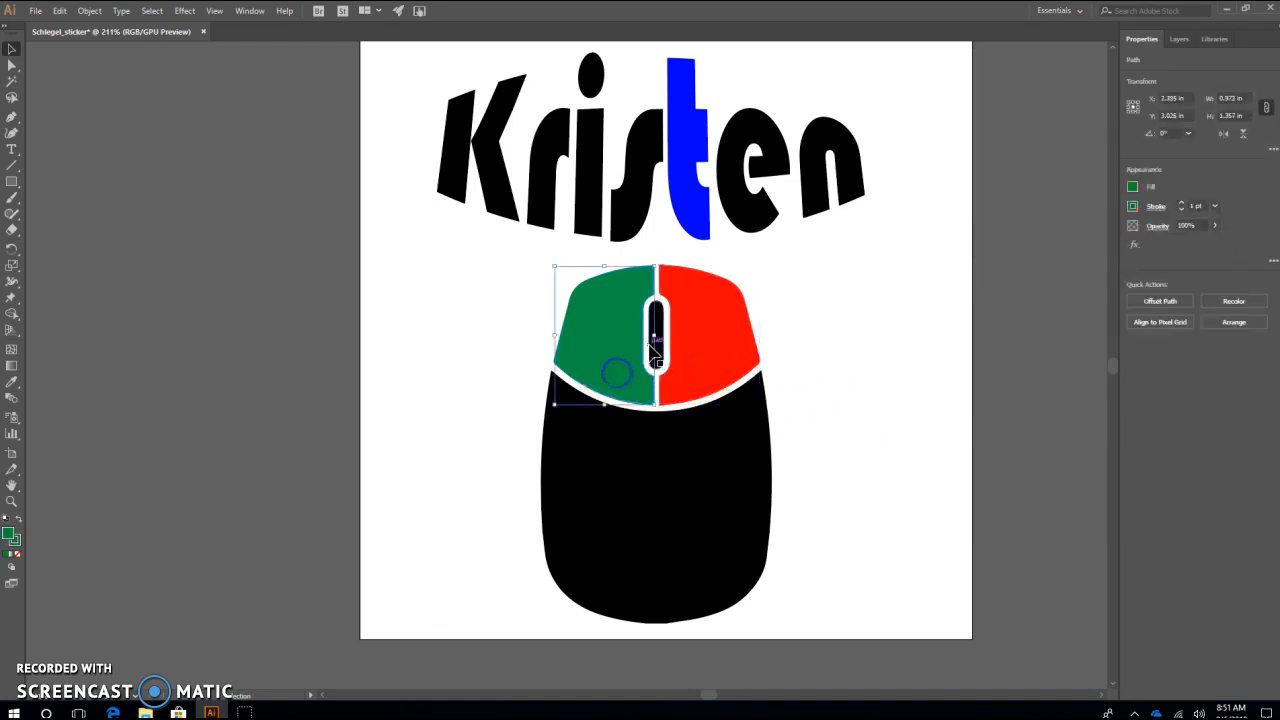
click(657, 345)
click(720, 550)
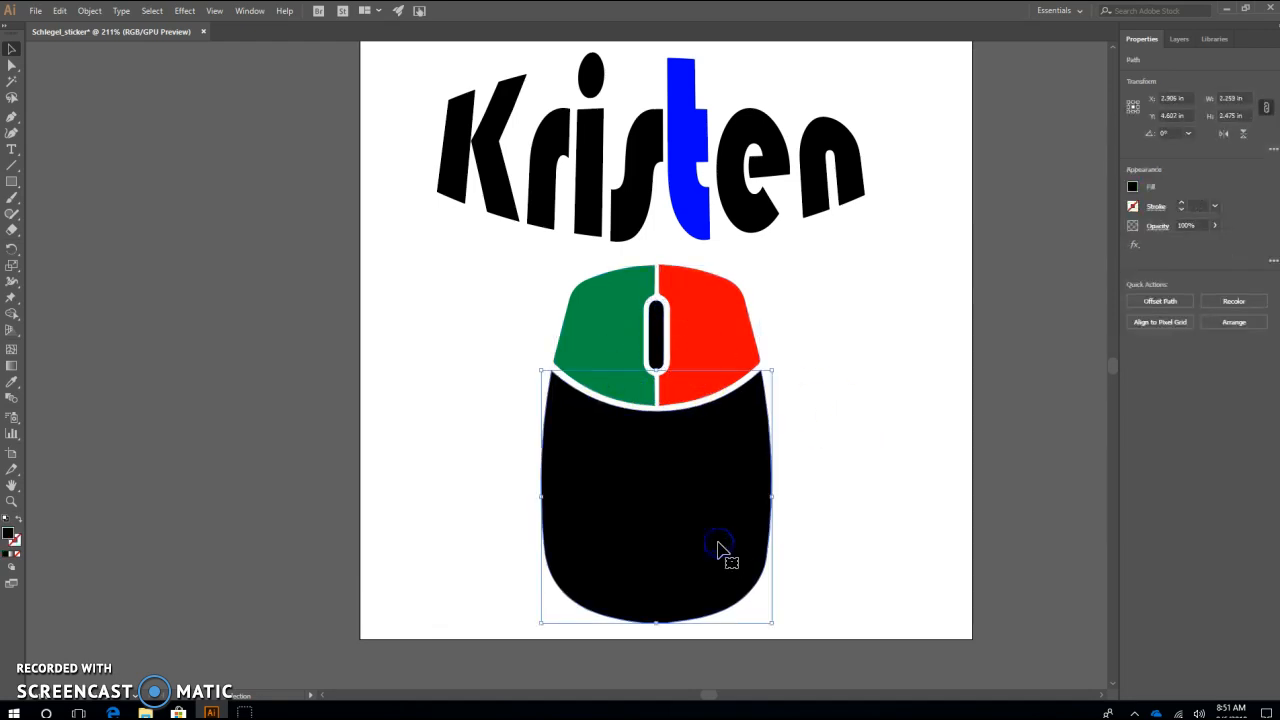
click(864, 401)
click(828, 437)
click(698, 482)
click(708, 358)
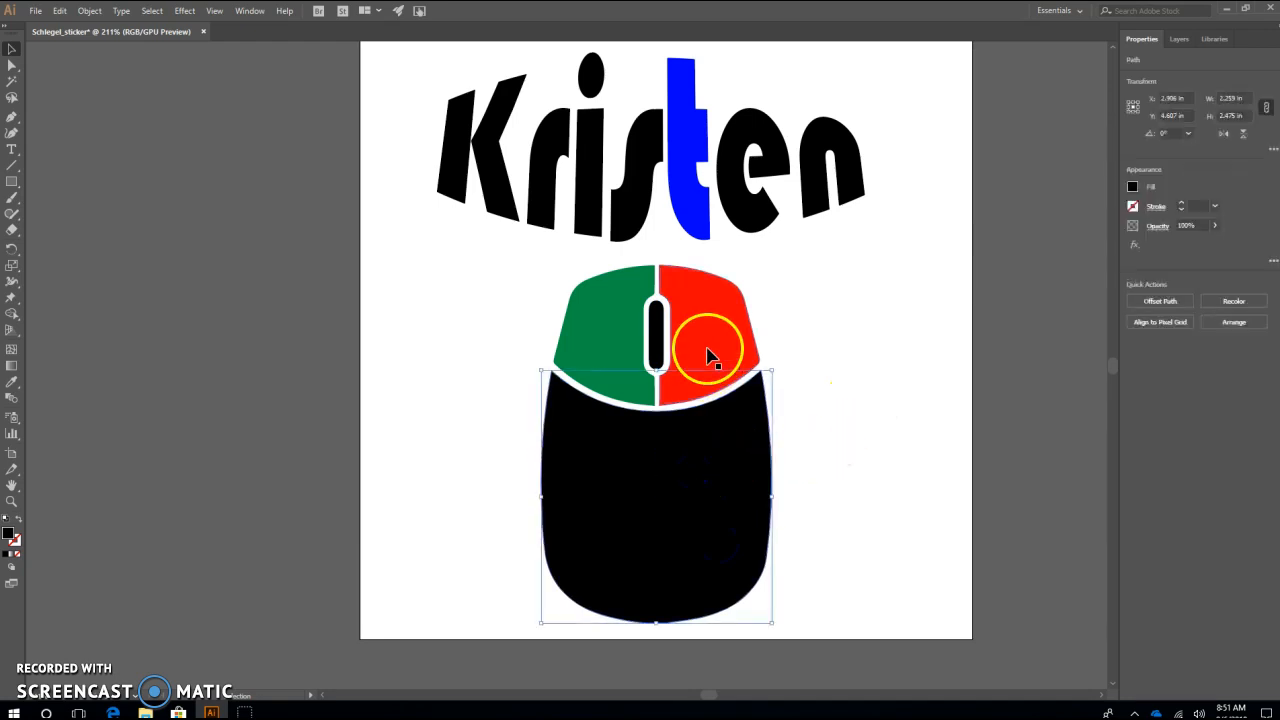
click(708, 358)
click(610, 357)
click(658, 355)
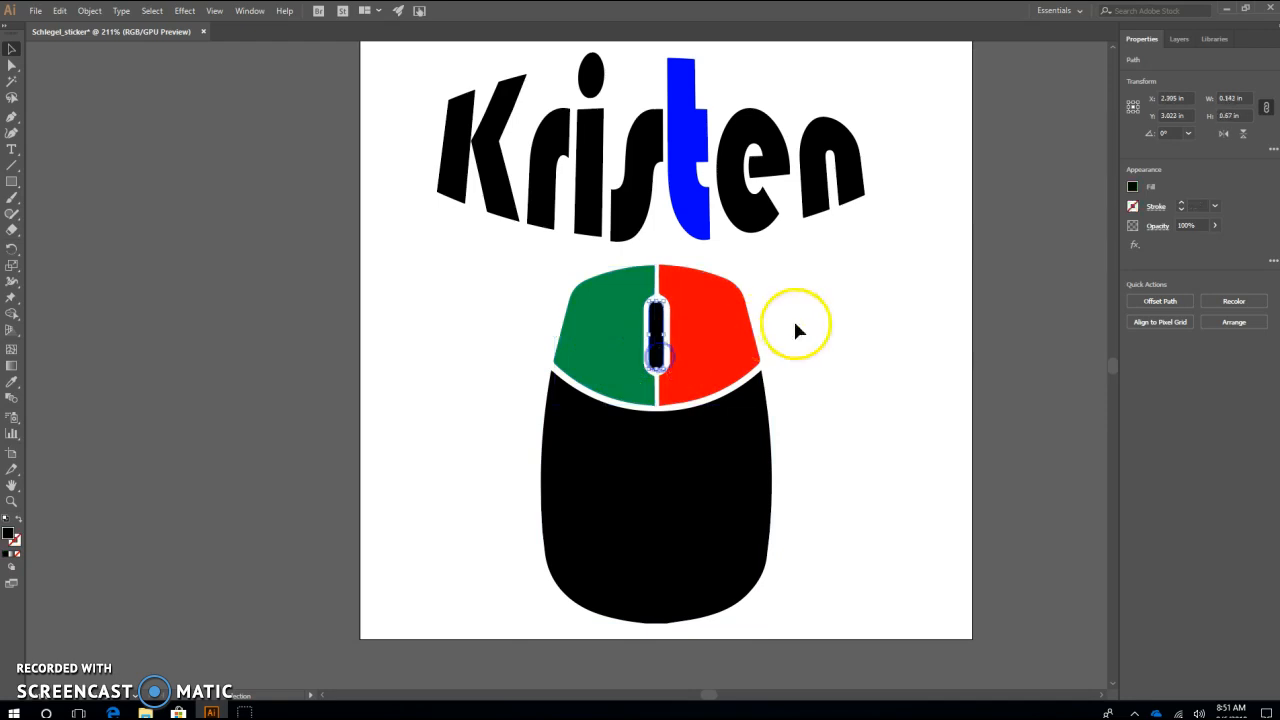
click(819, 388)
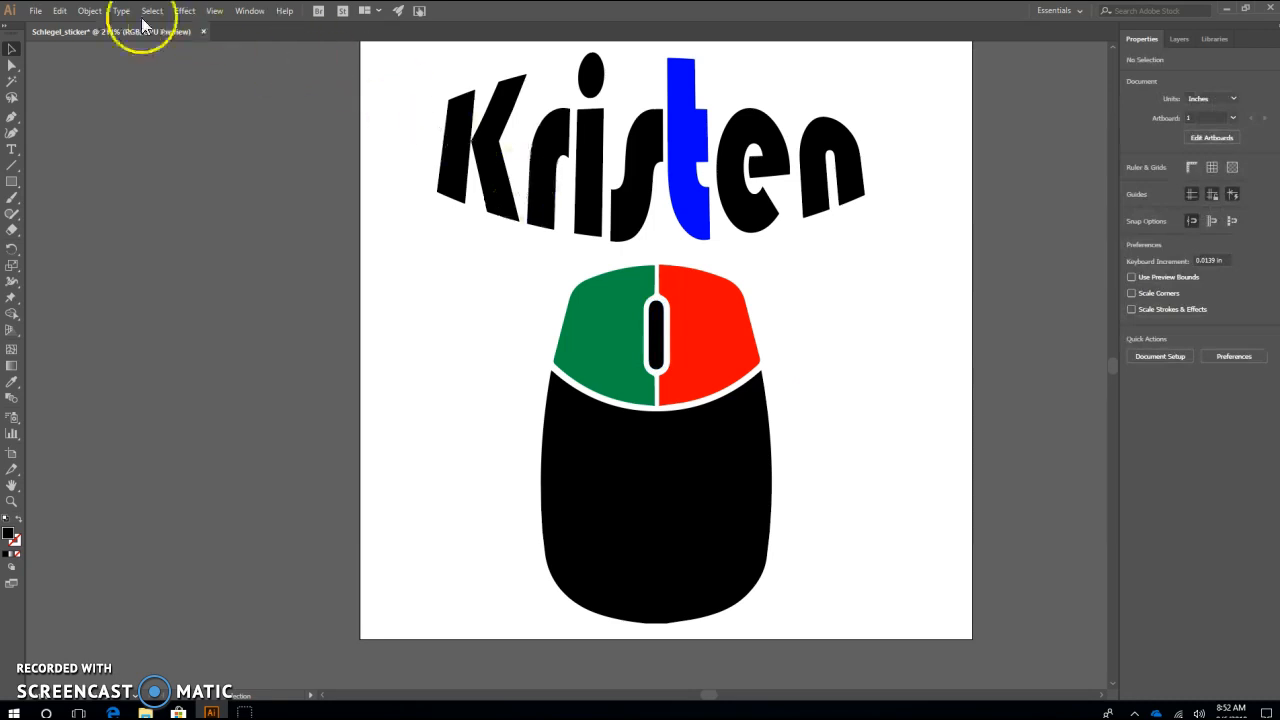